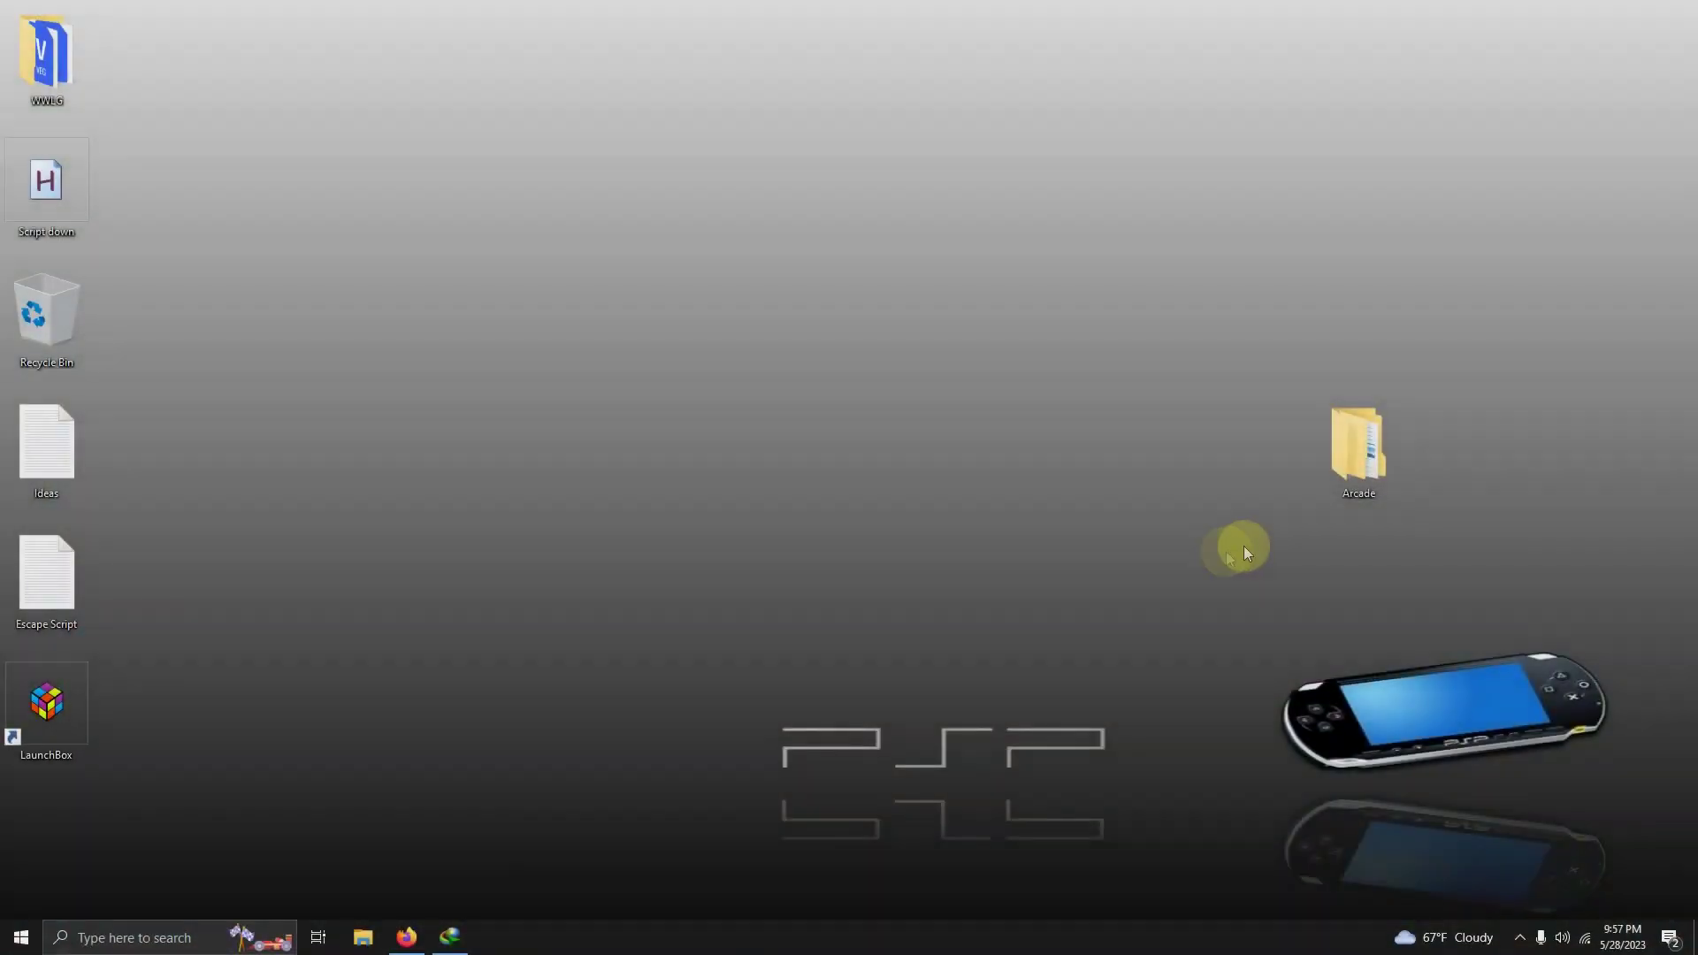
# Extract the contents of the PSP Necessities archive into the Emulators folder inside the Arcade folder
pyautogui.doubleClick(1346, 456)
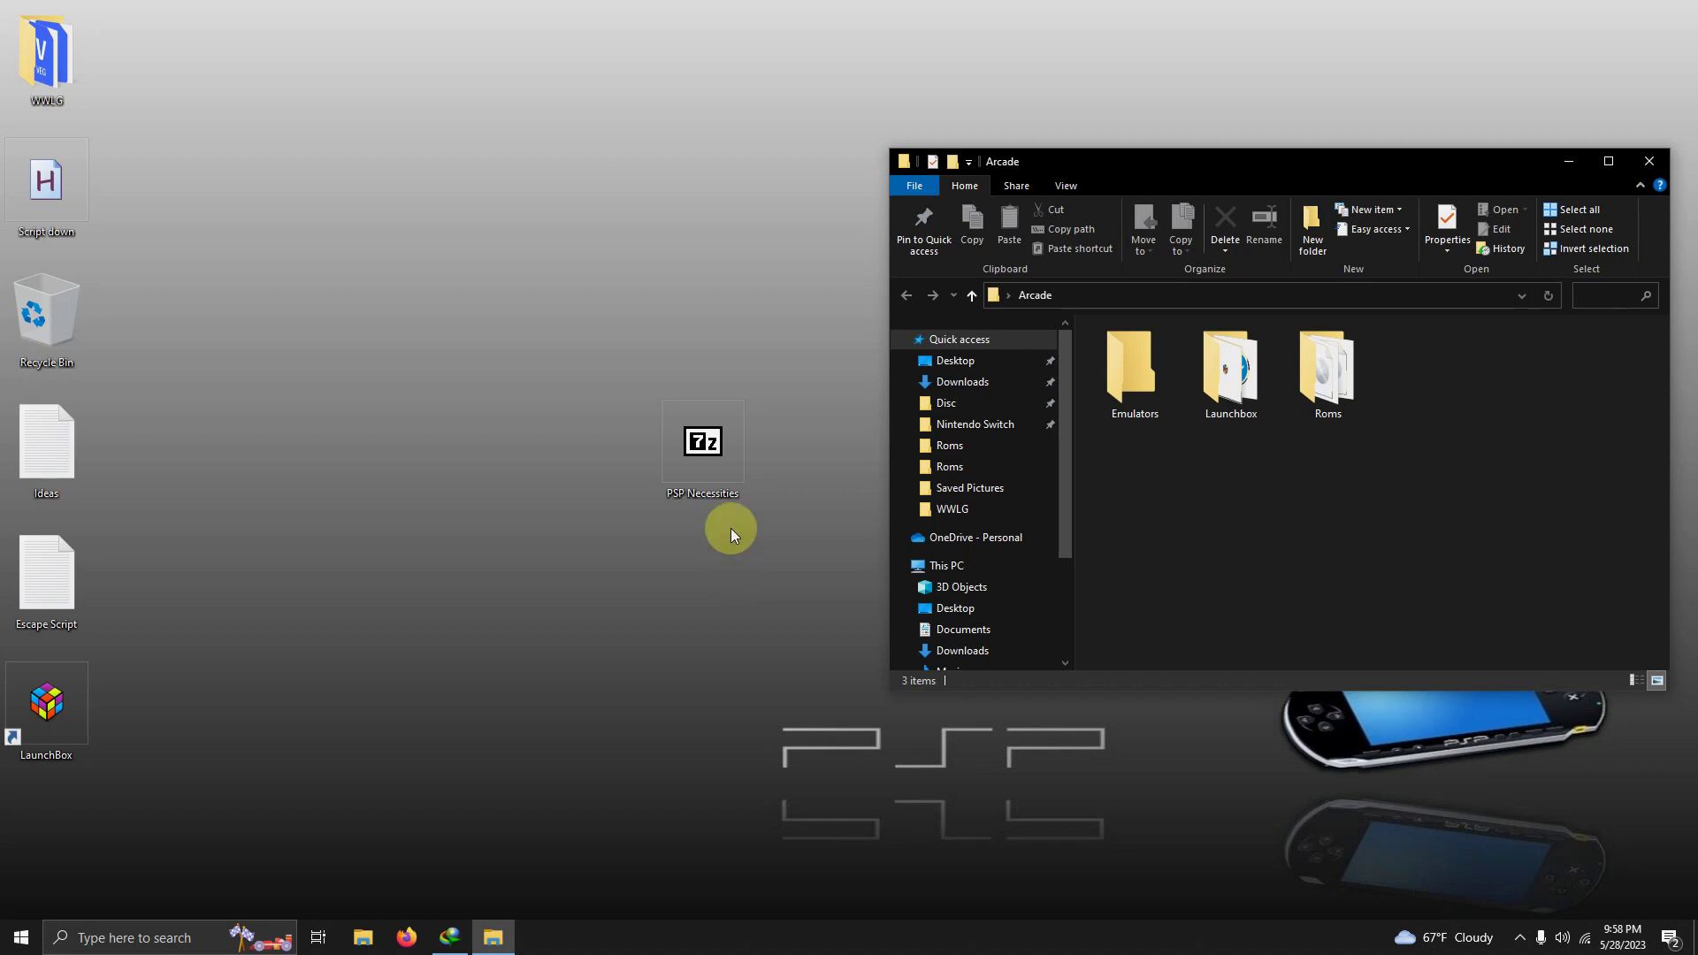
pyautogui.doubleClick(725, 469)
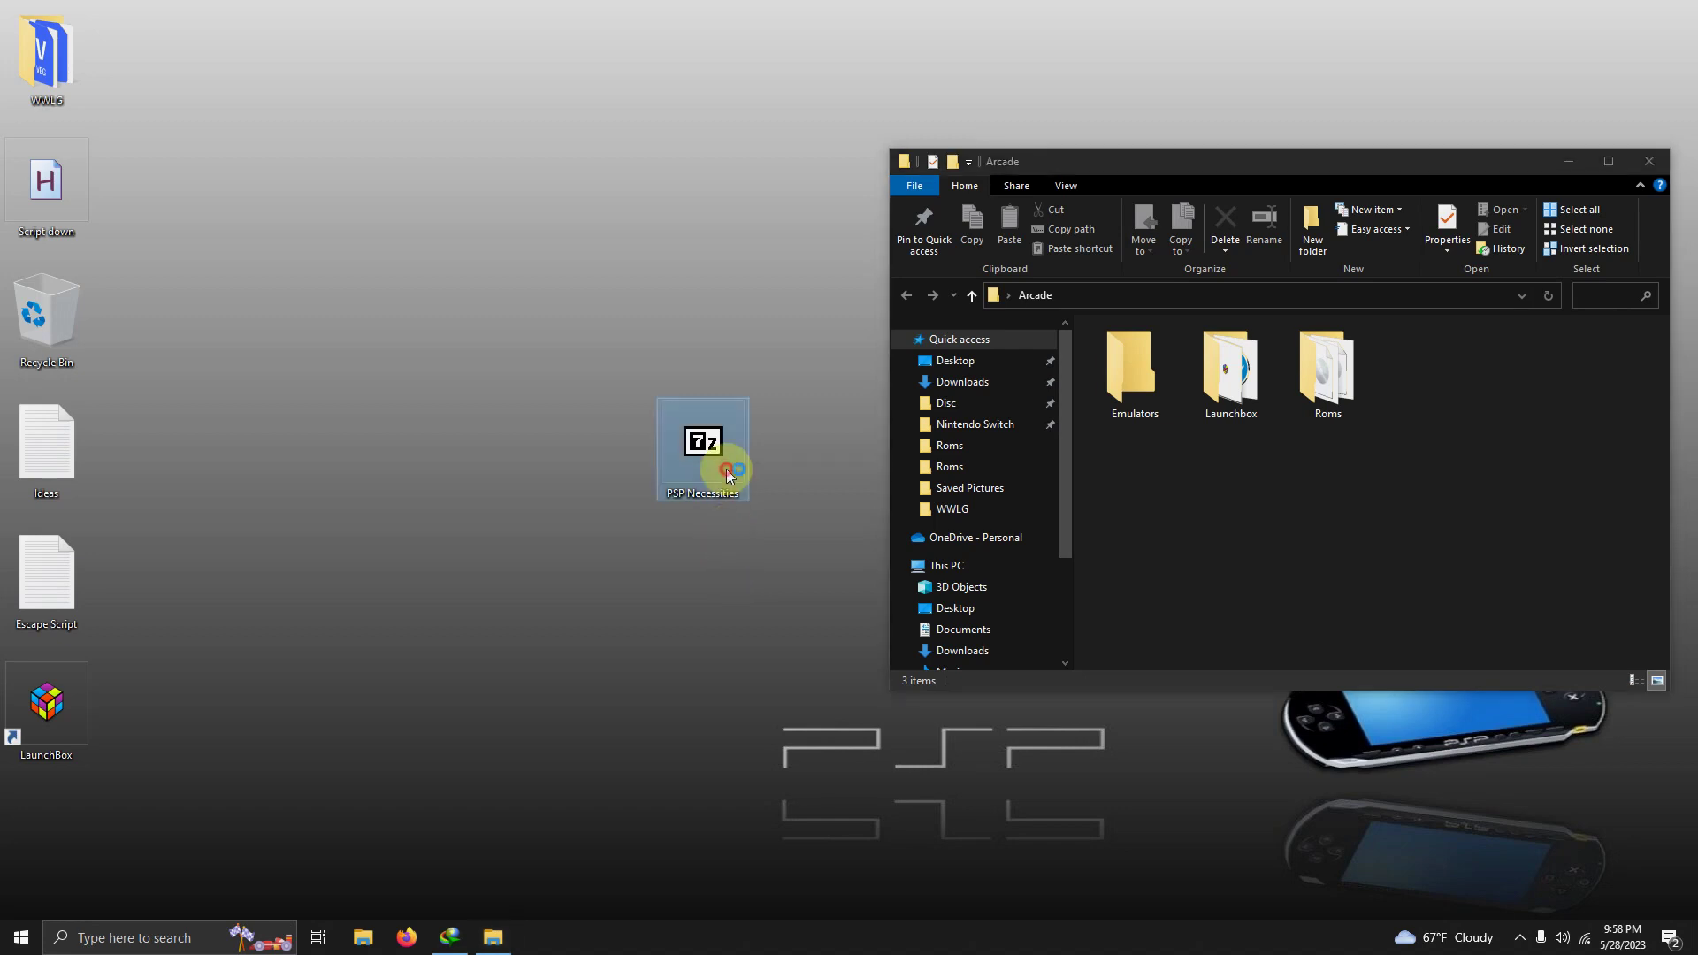
pyautogui.moveTo(940, 654); pyautogui.dragTo(1113, 373)
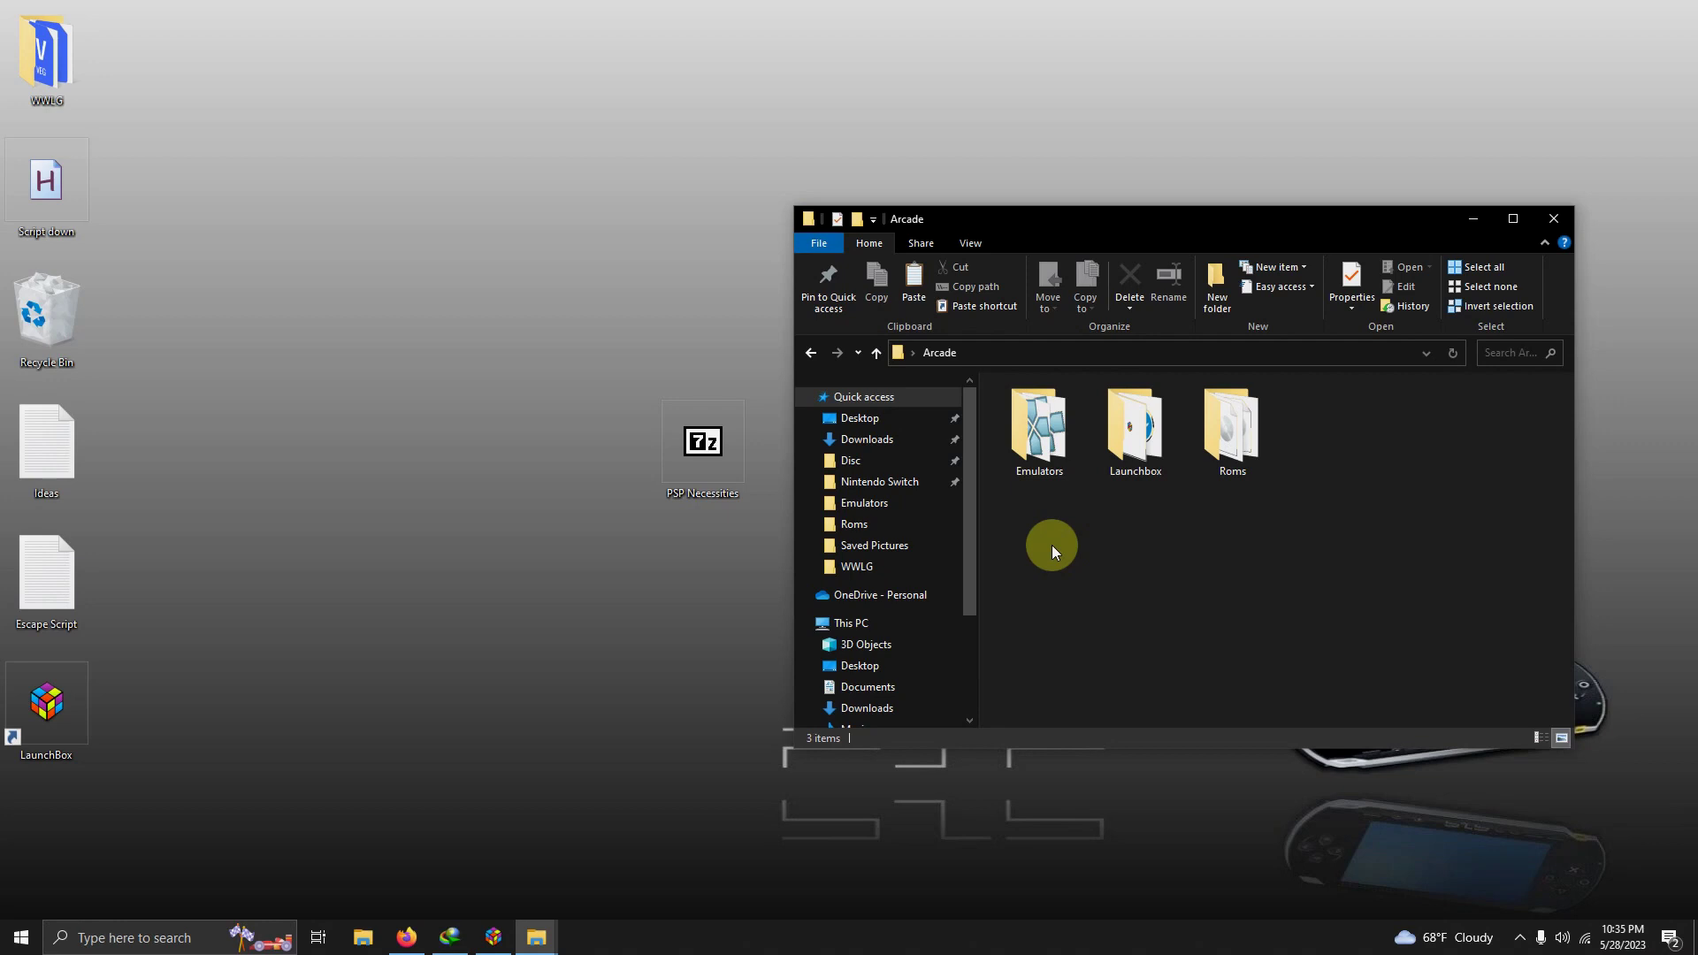
# Launch PPSSPPWindows64 from the Emulators folder, set its games location to the Roms folder in Arcade, and exit the emulator
pyautogui.doubleClick(1039, 451)
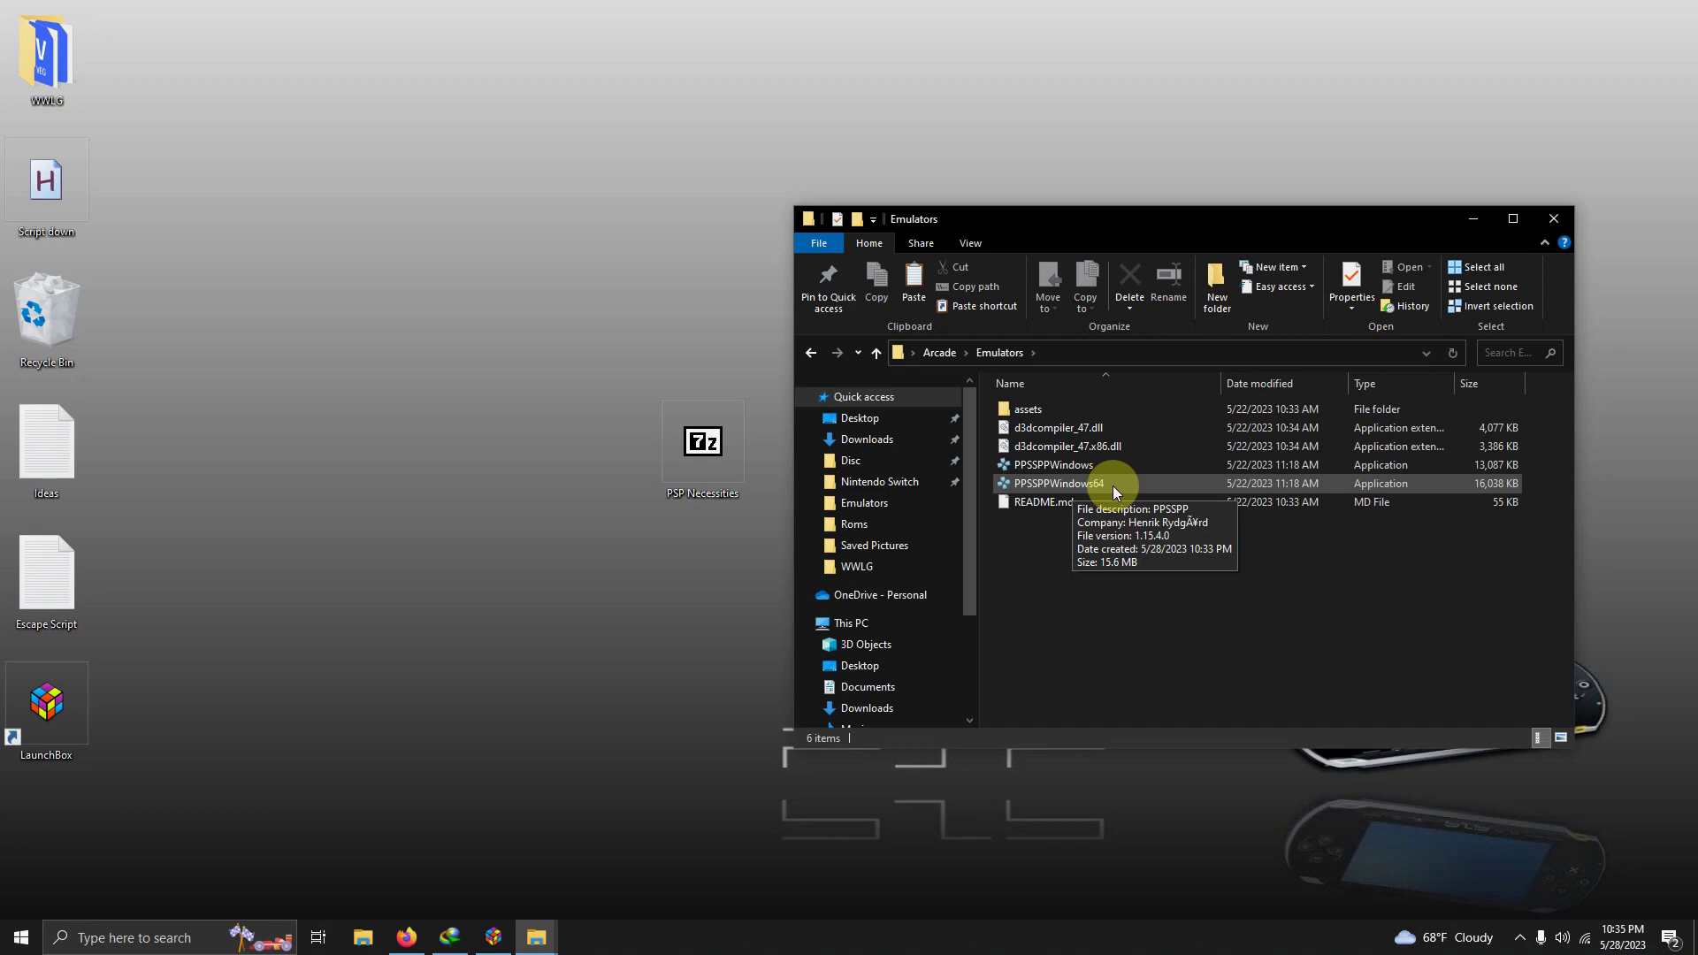
pyautogui.doubleClick(1105, 483)
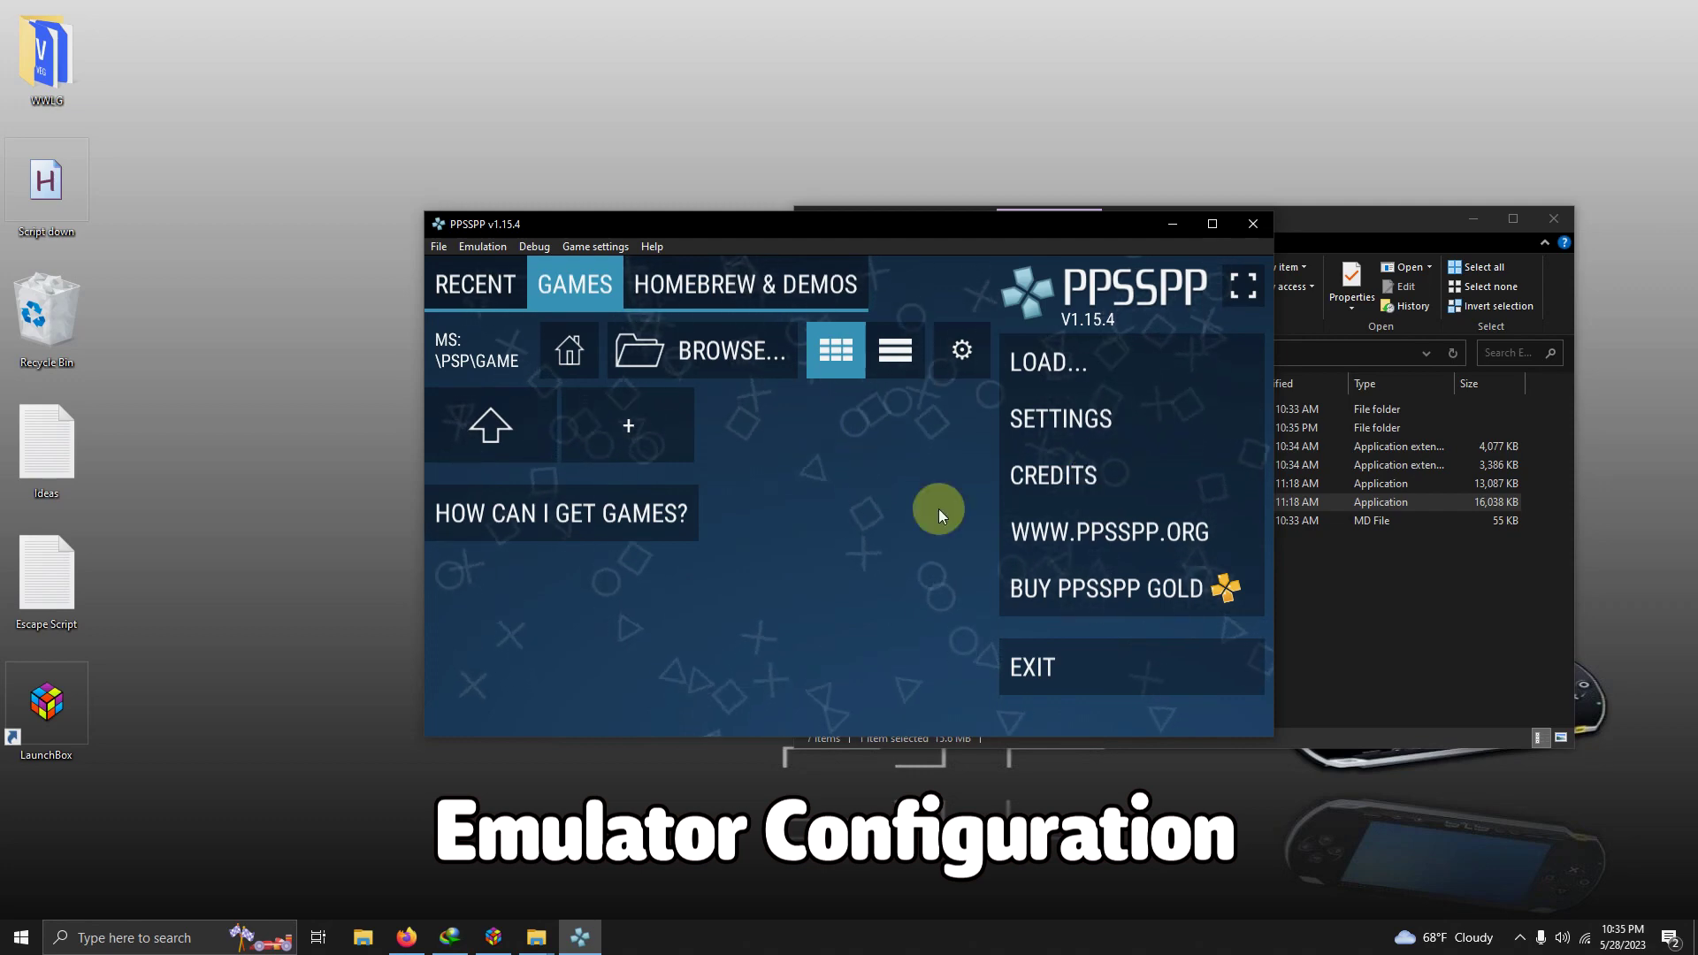
pyautogui.click(741, 352)
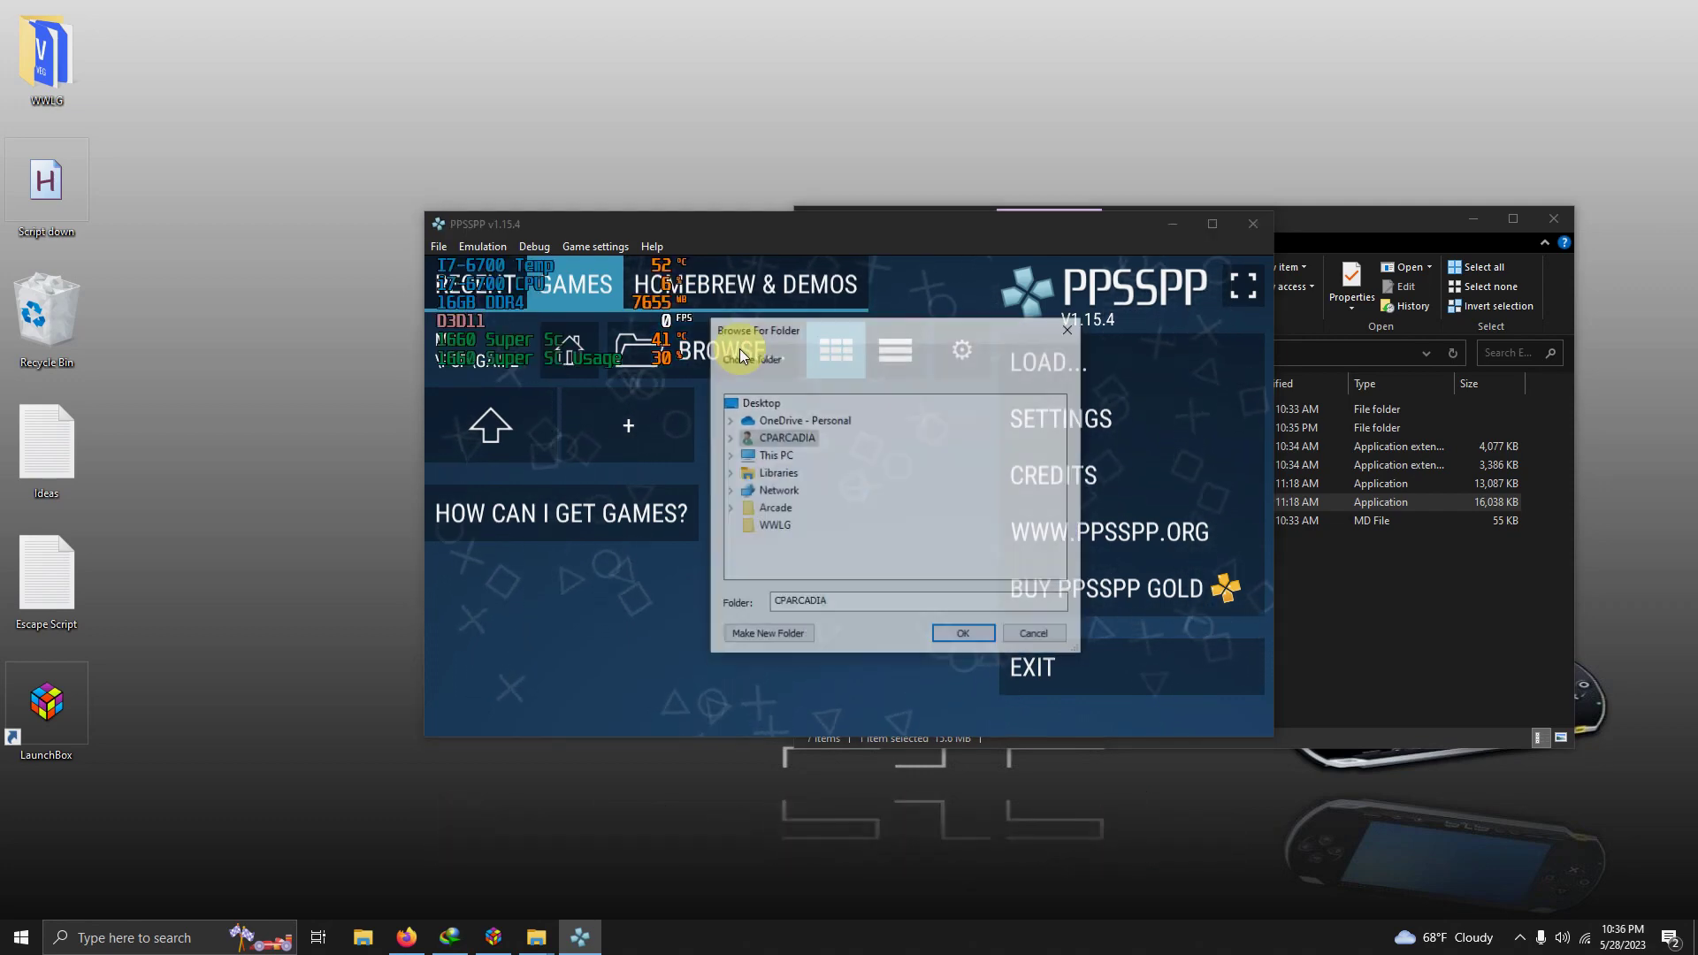
pyautogui.doubleClick(777, 510)
pyautogui.click(787, 560)
pyautogui.scroll(-1, 884, 530)
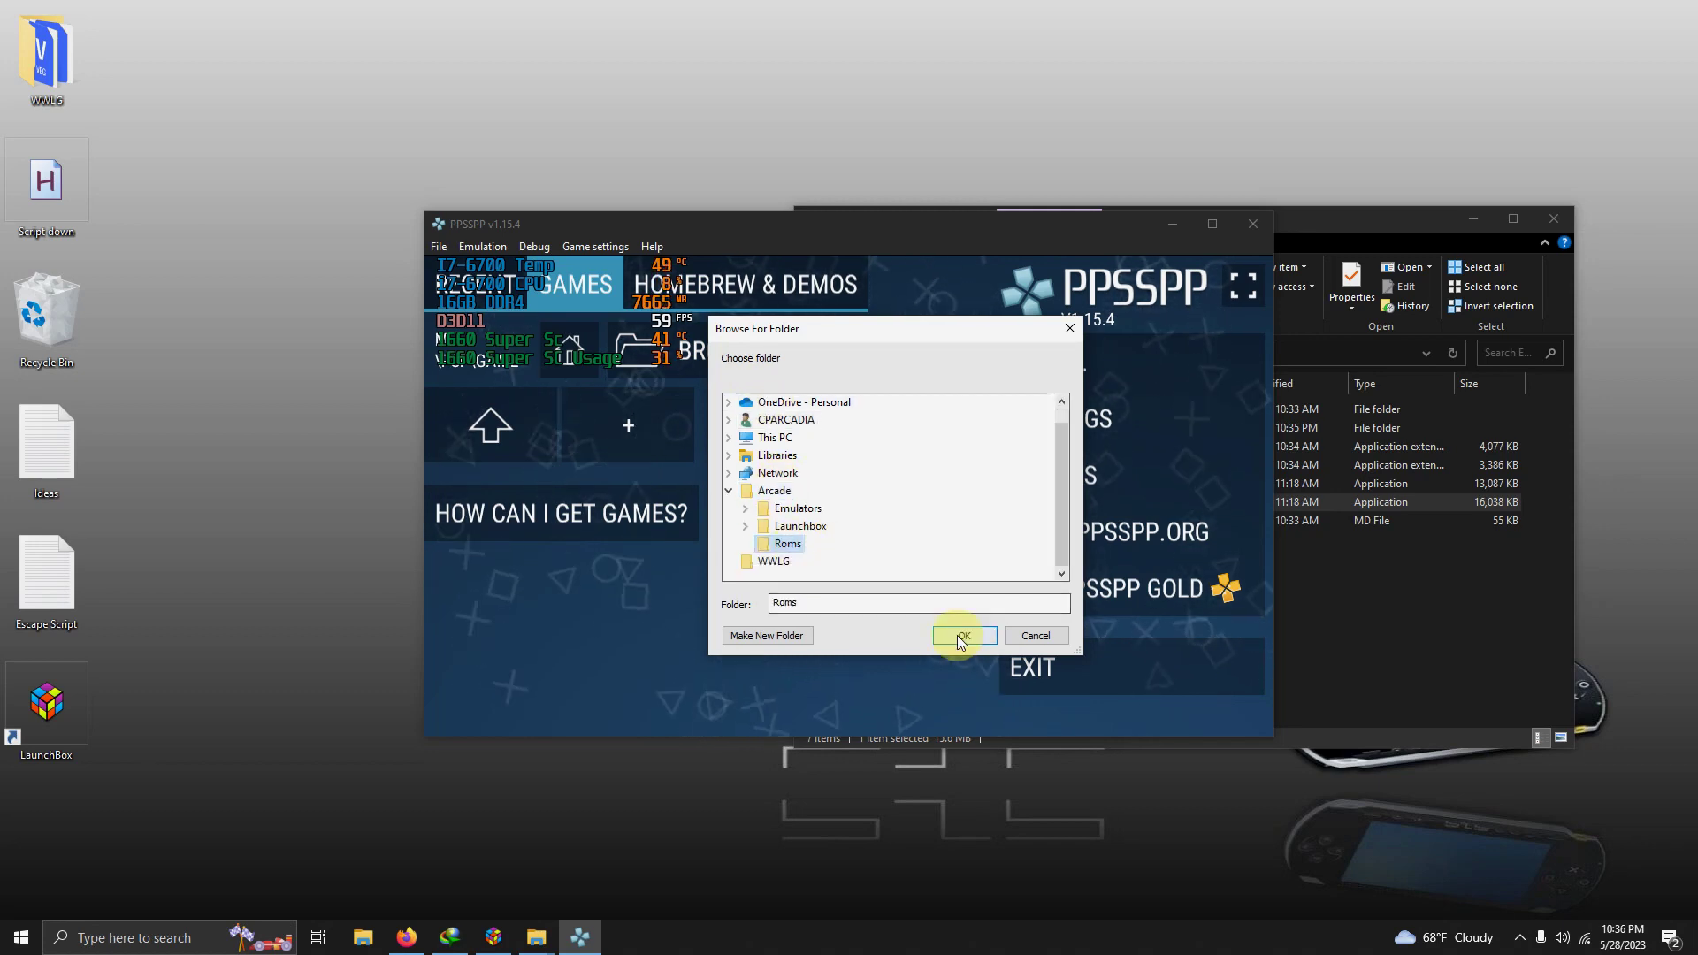
pyautogui.click(961, 635)
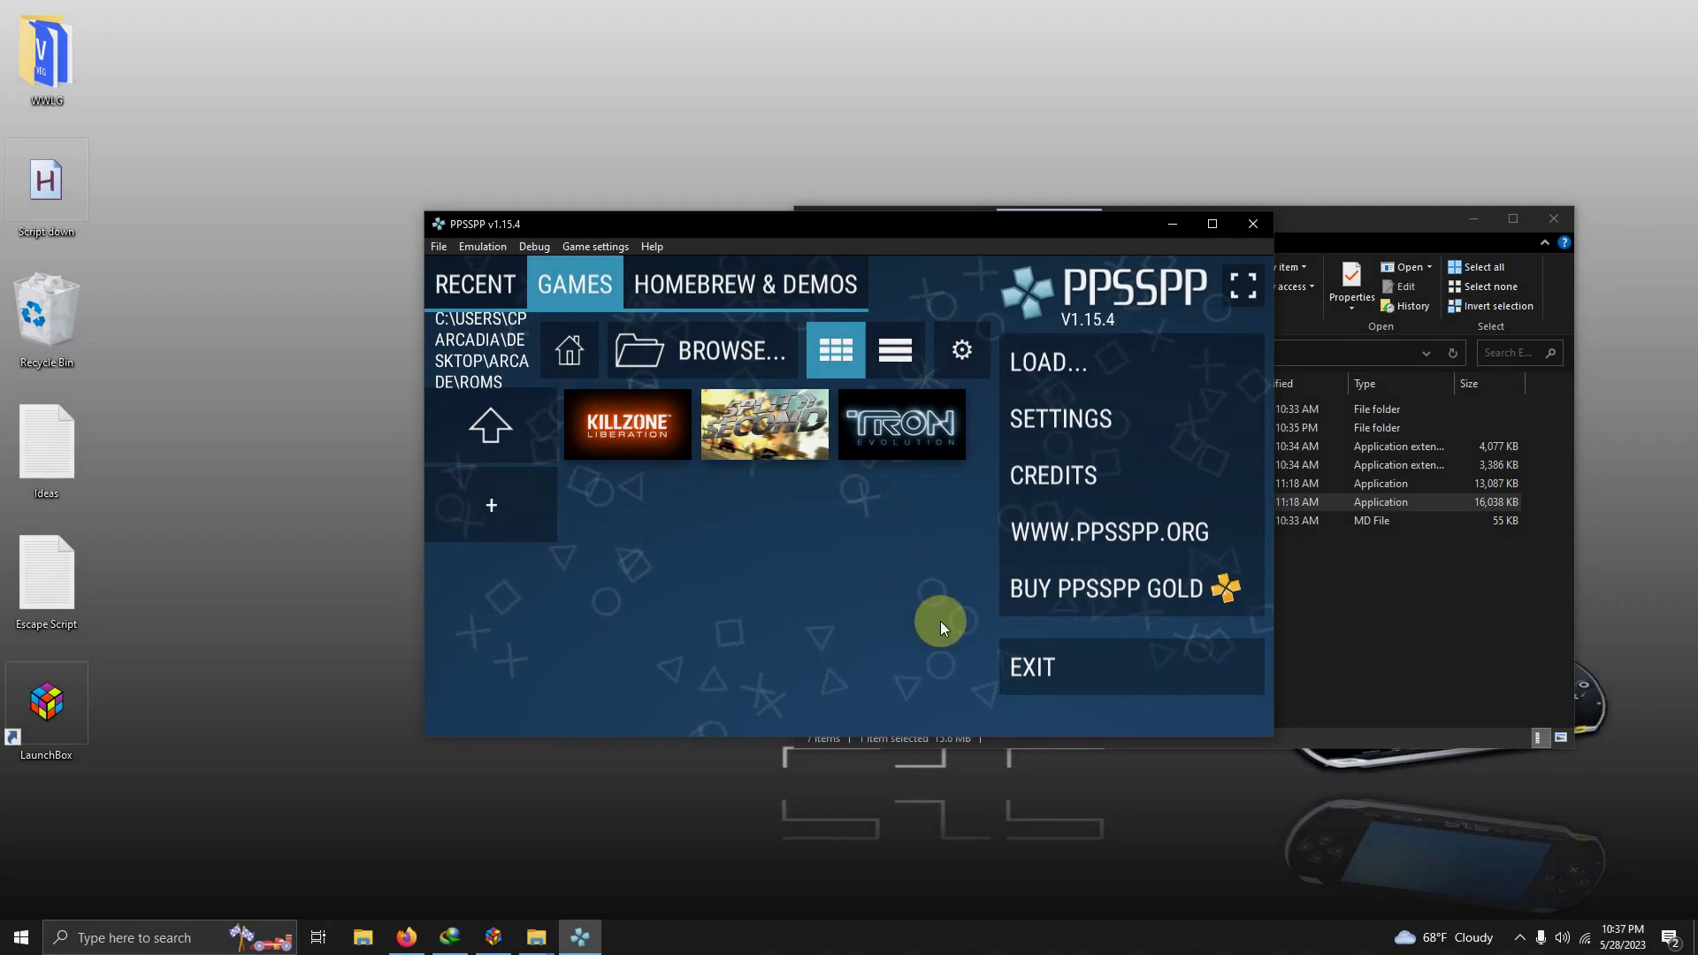
pyautogui.click(1061, 665)
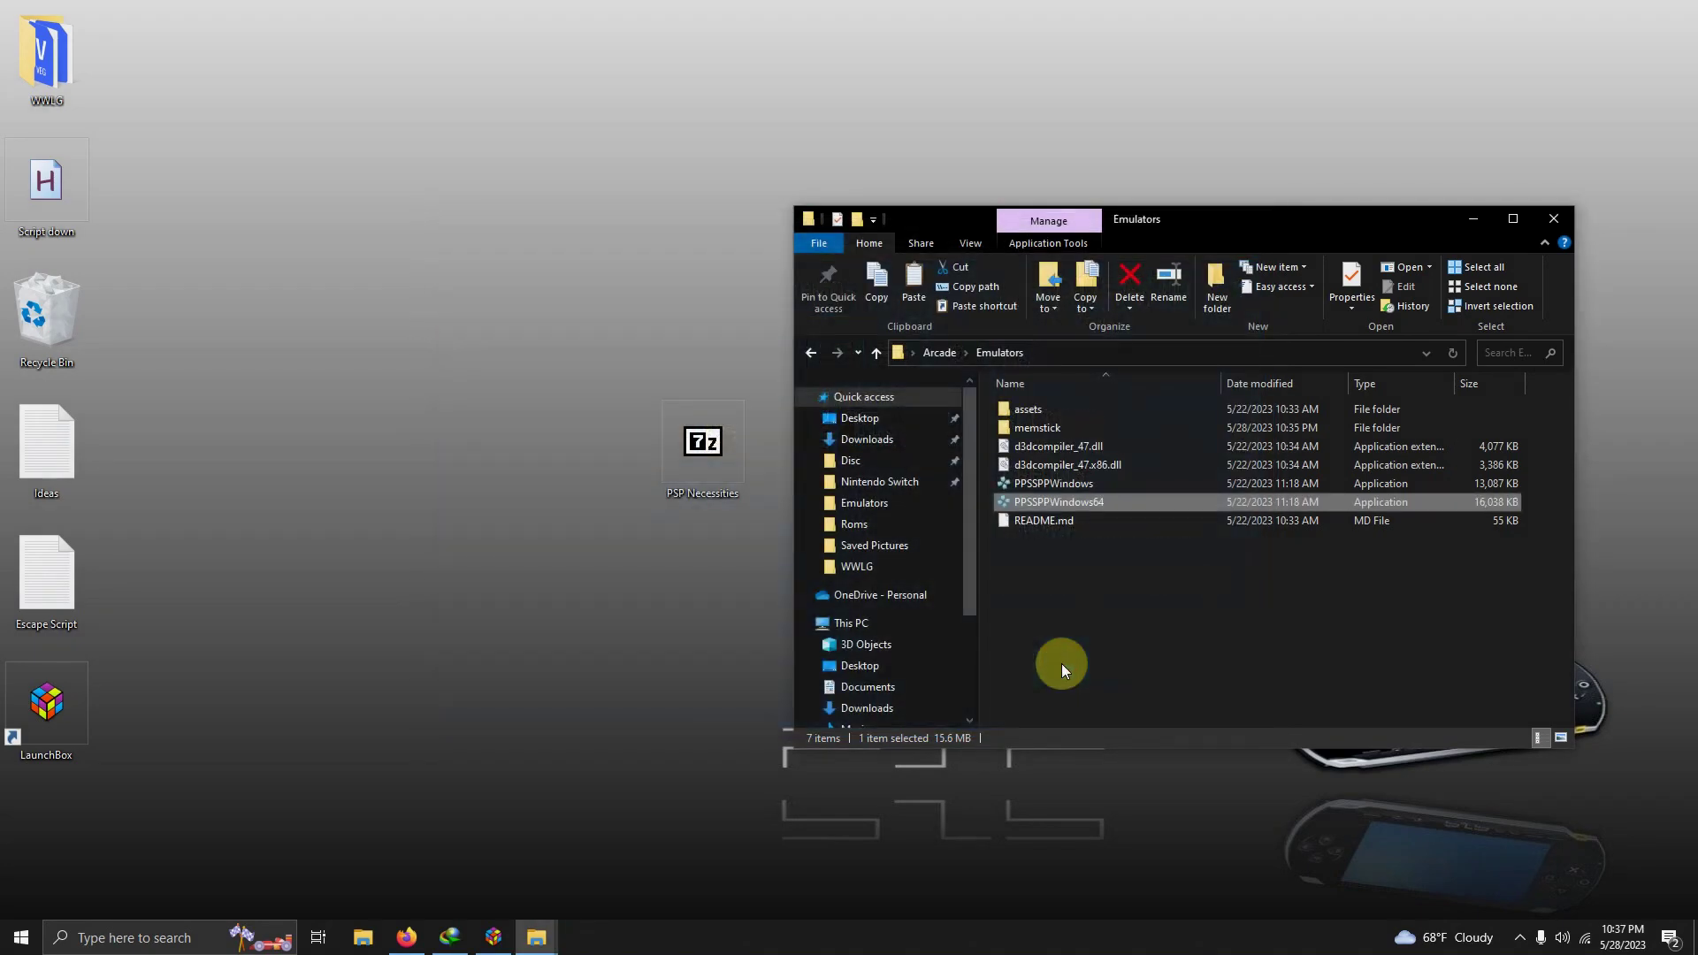
pyautogui.click(721, 444)
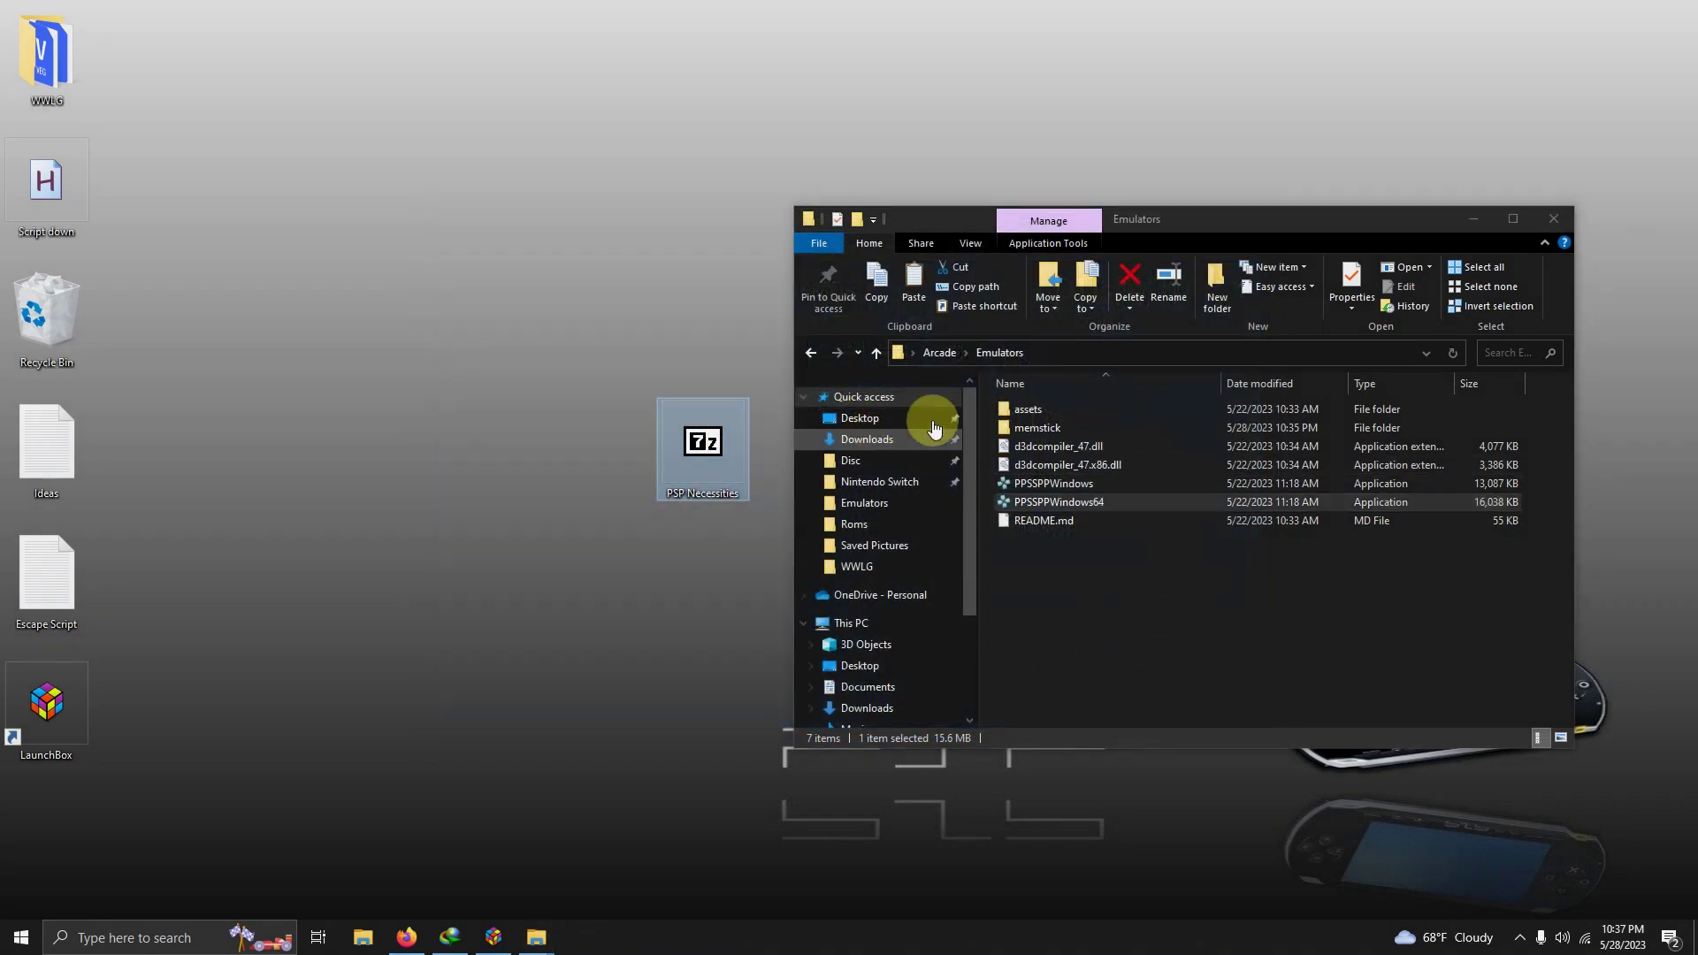
pyautogui.click(1416, 214)
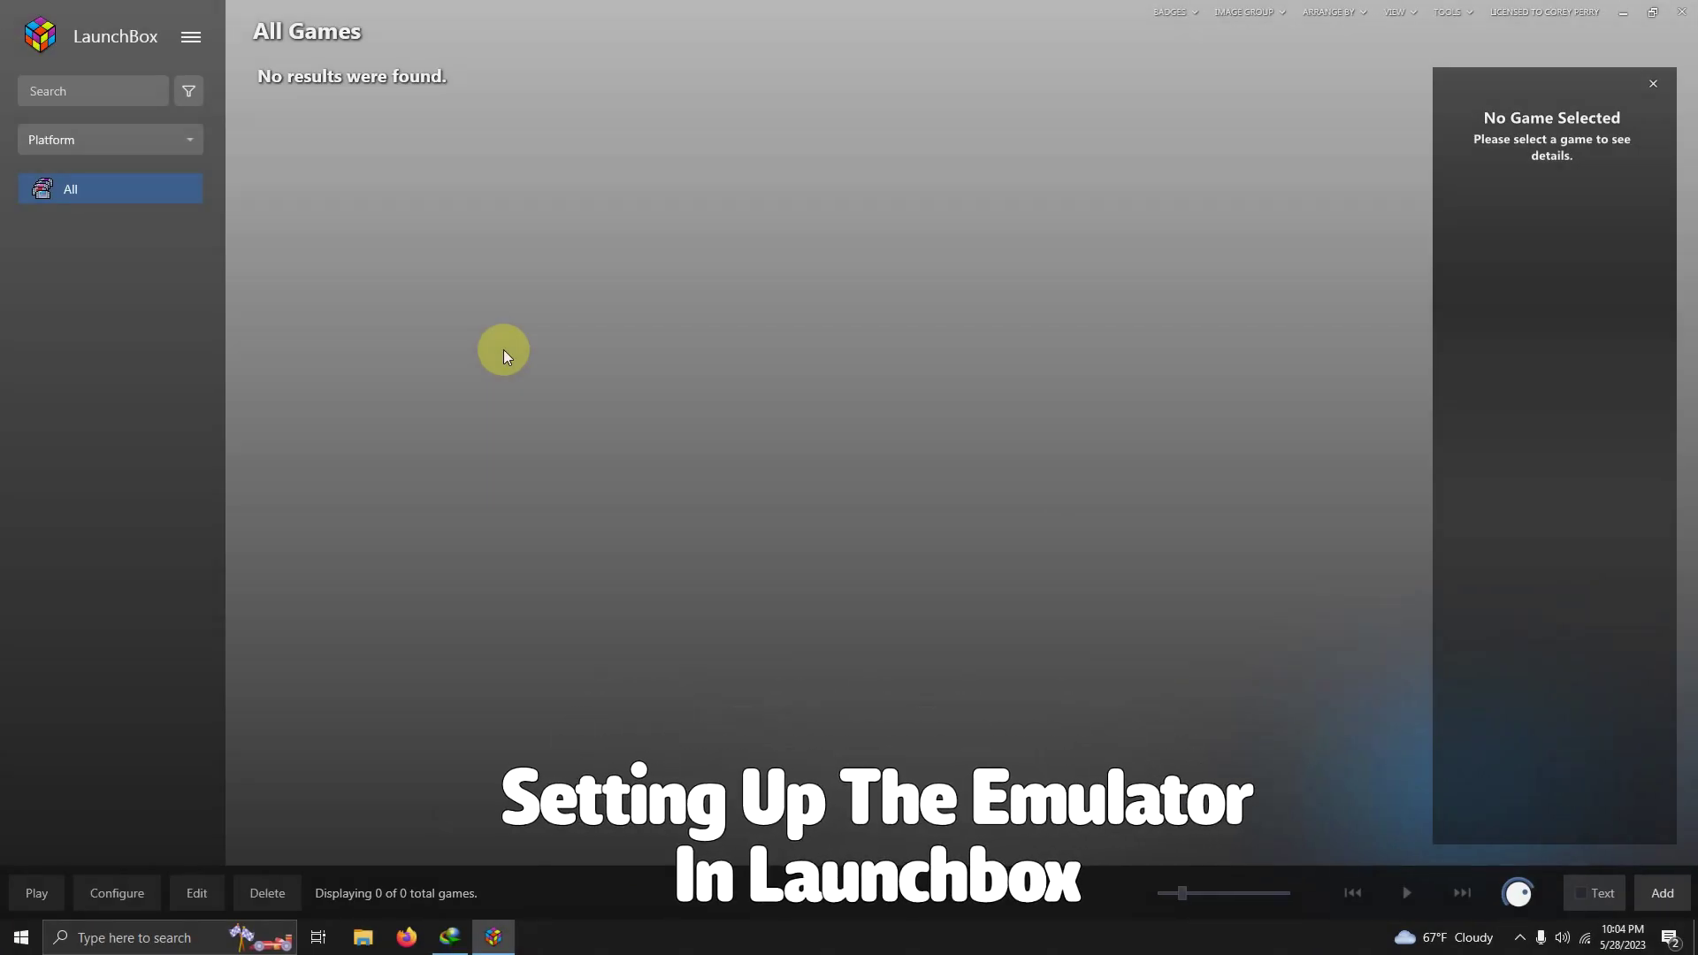
# In LaunchBox, open the emulator manager and add a new emulator named PPSSPP
pyautogui.click(188, 35)
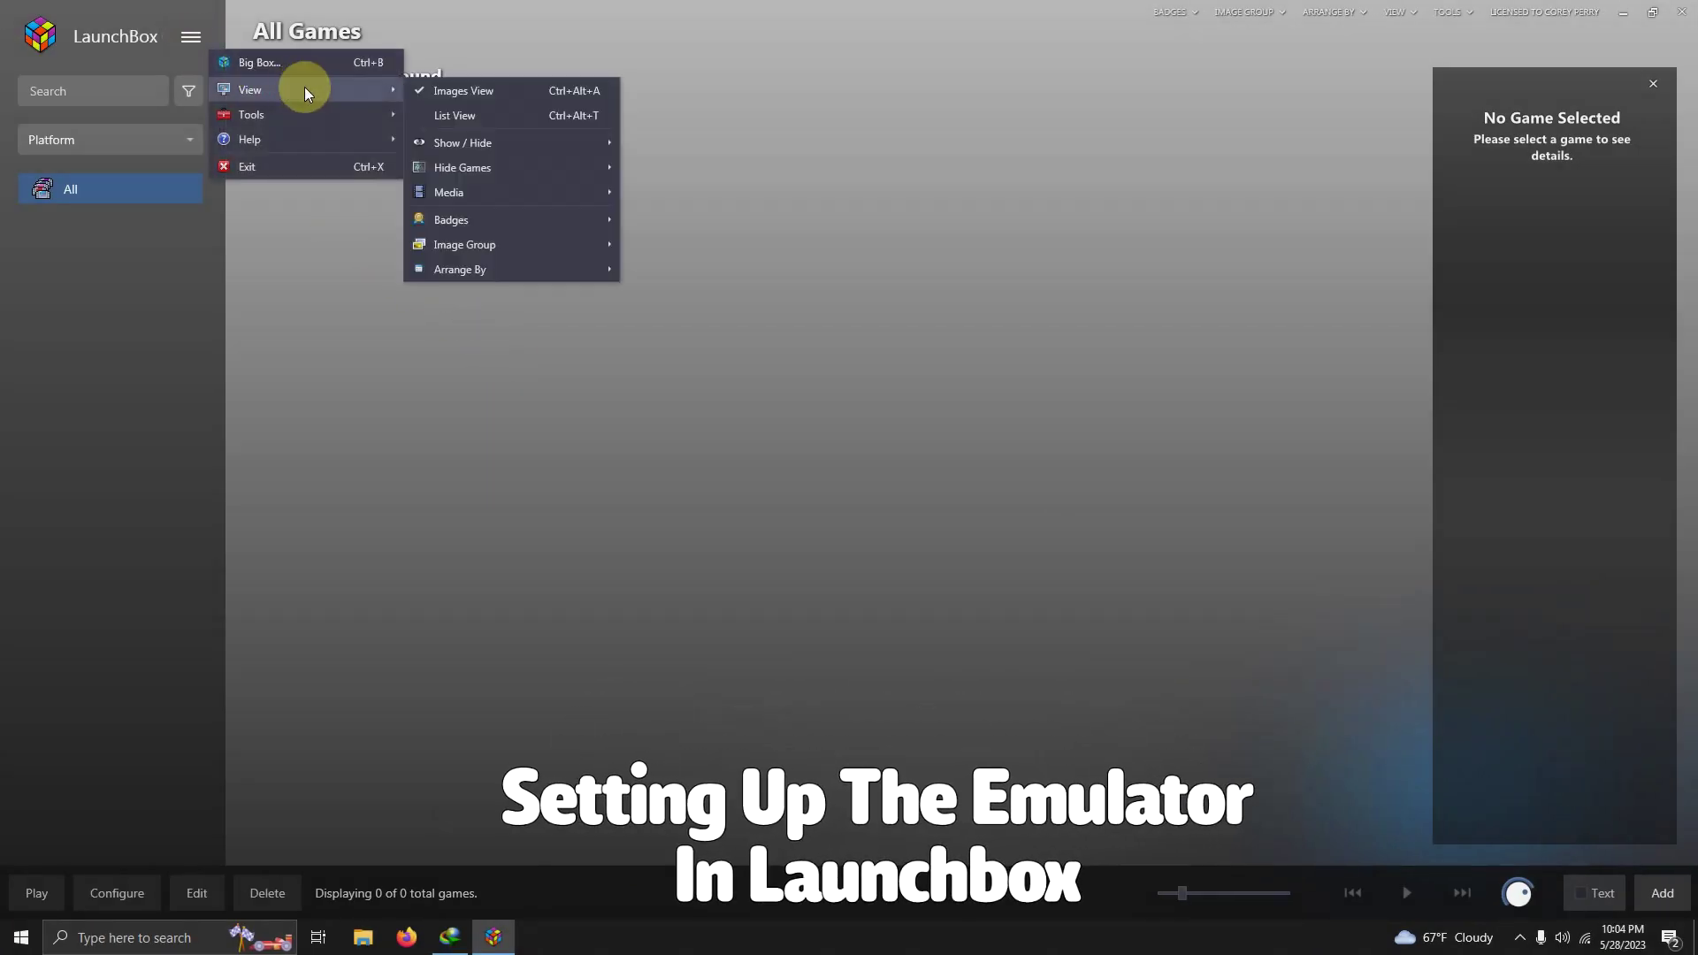
pyautogui.moveTo(393, 114)
pyautogui.moveTo(613, 140)
pyautogui.click(695, 140)
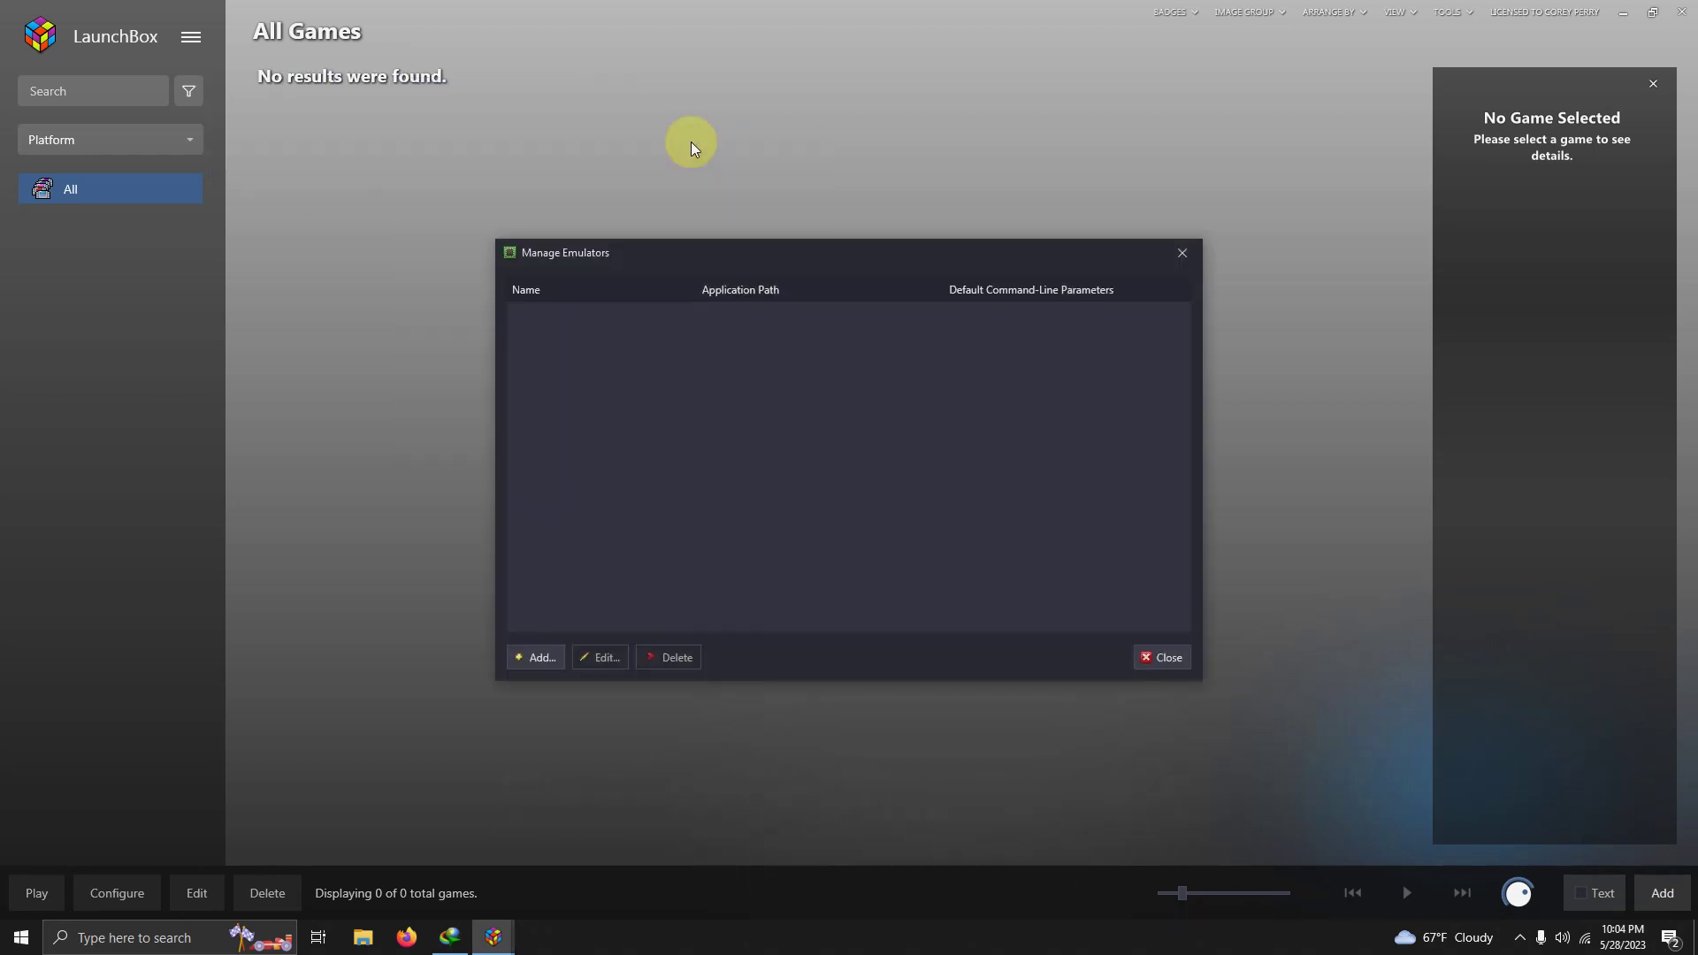
pyautogui.click(536, 658)
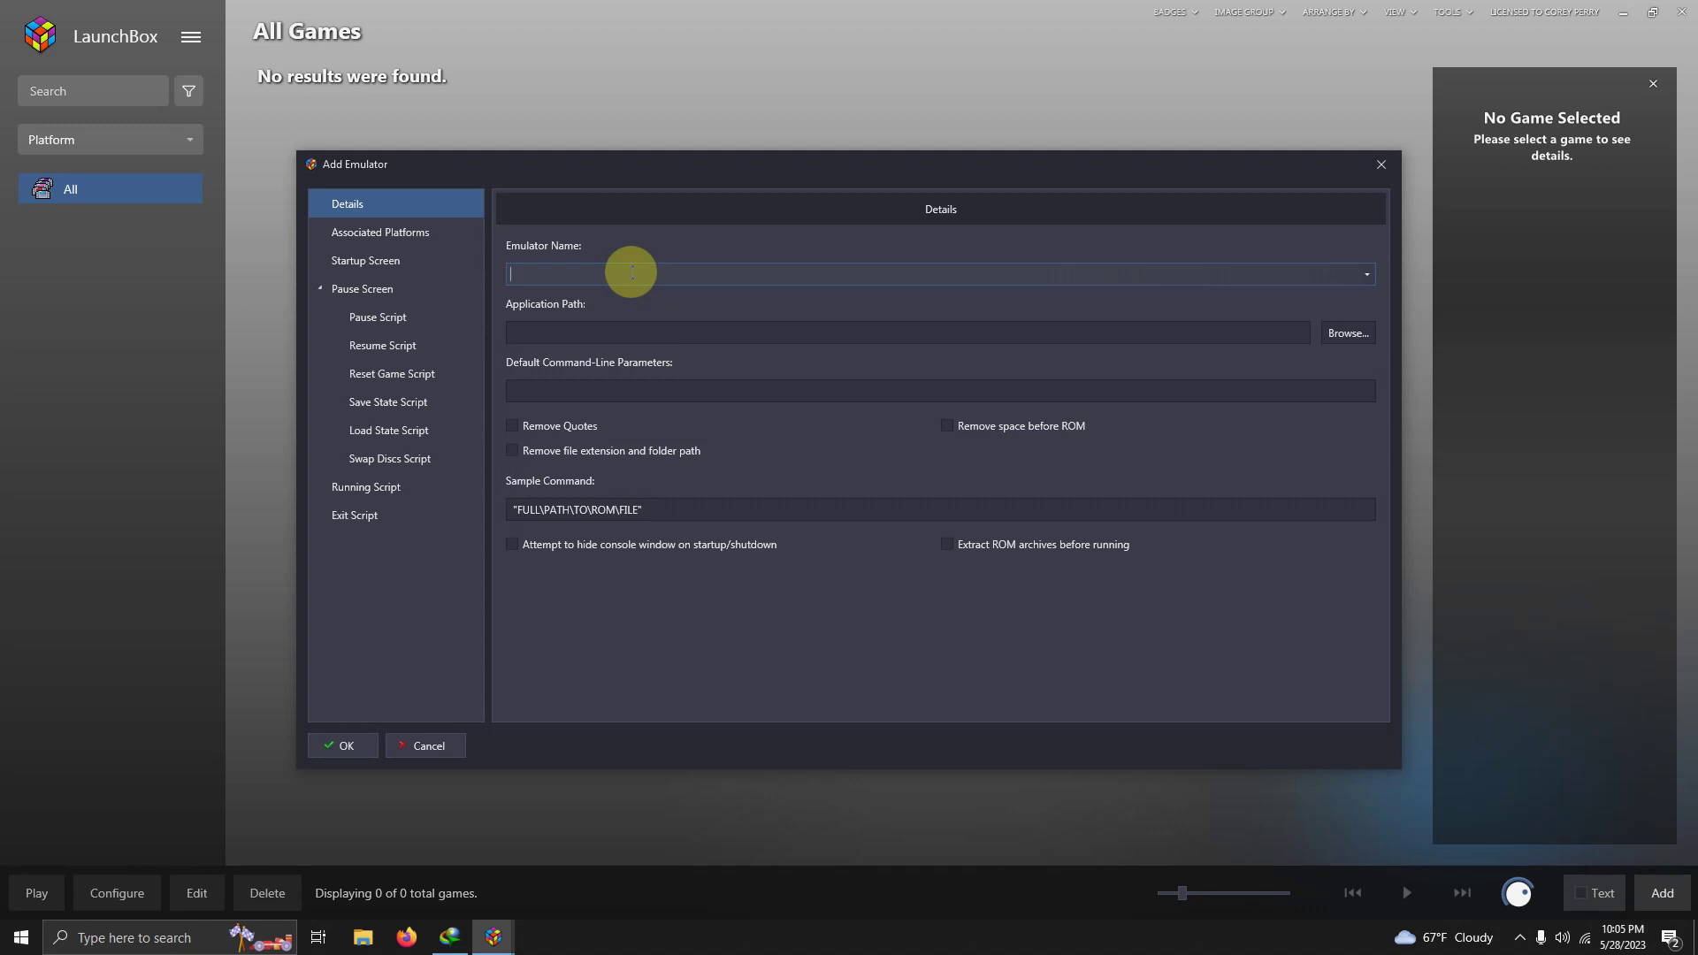
pyautogui.write('PPSSPP')
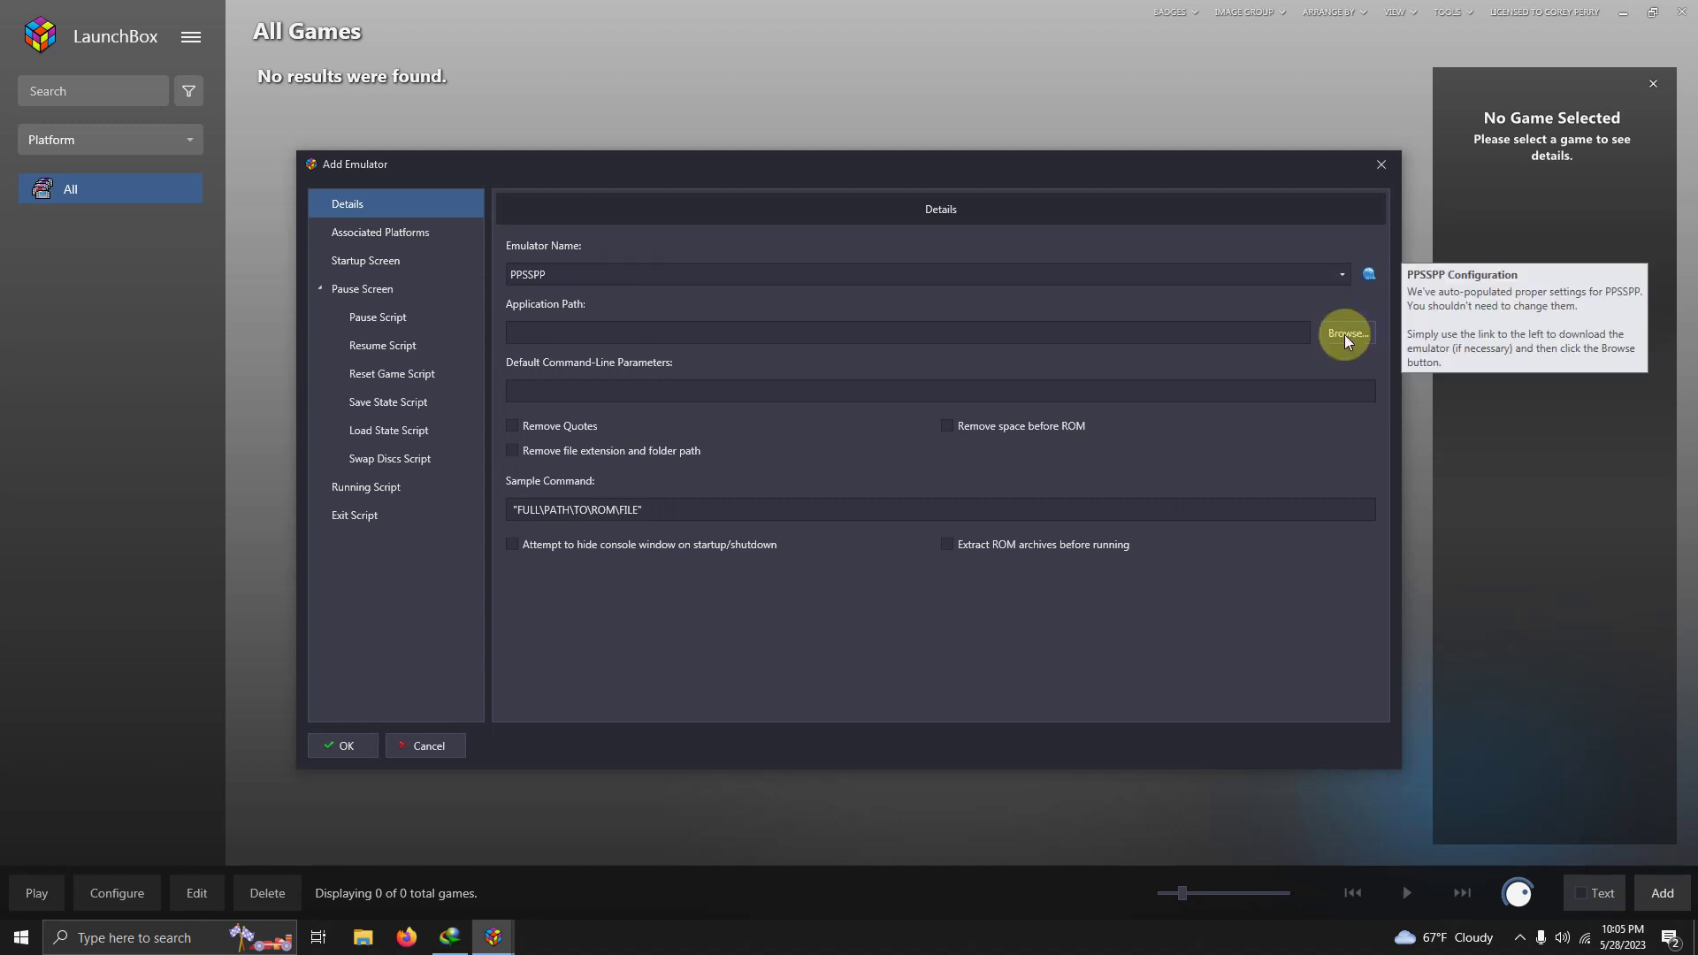
# Set the emulator's application path to PPSSPPWindows64 in the Arcade\Emulators\PPSSPP folder on the desktop
pyautogui.click(1344, 334)
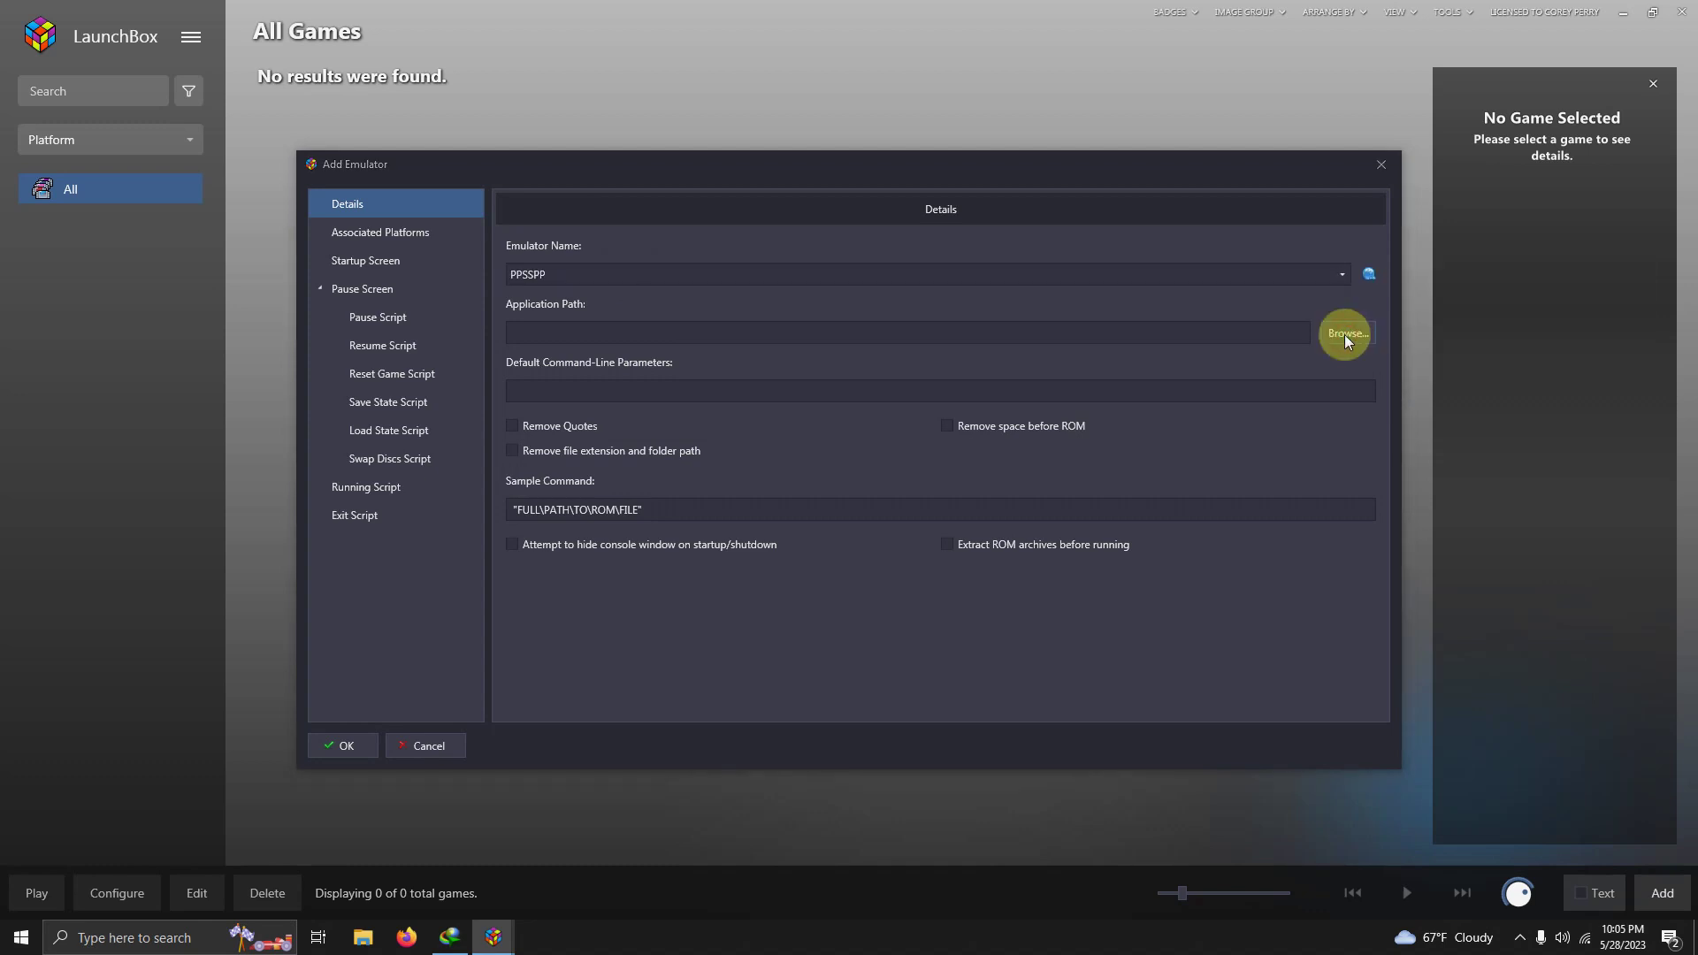
pyautogui.click(362, 354)
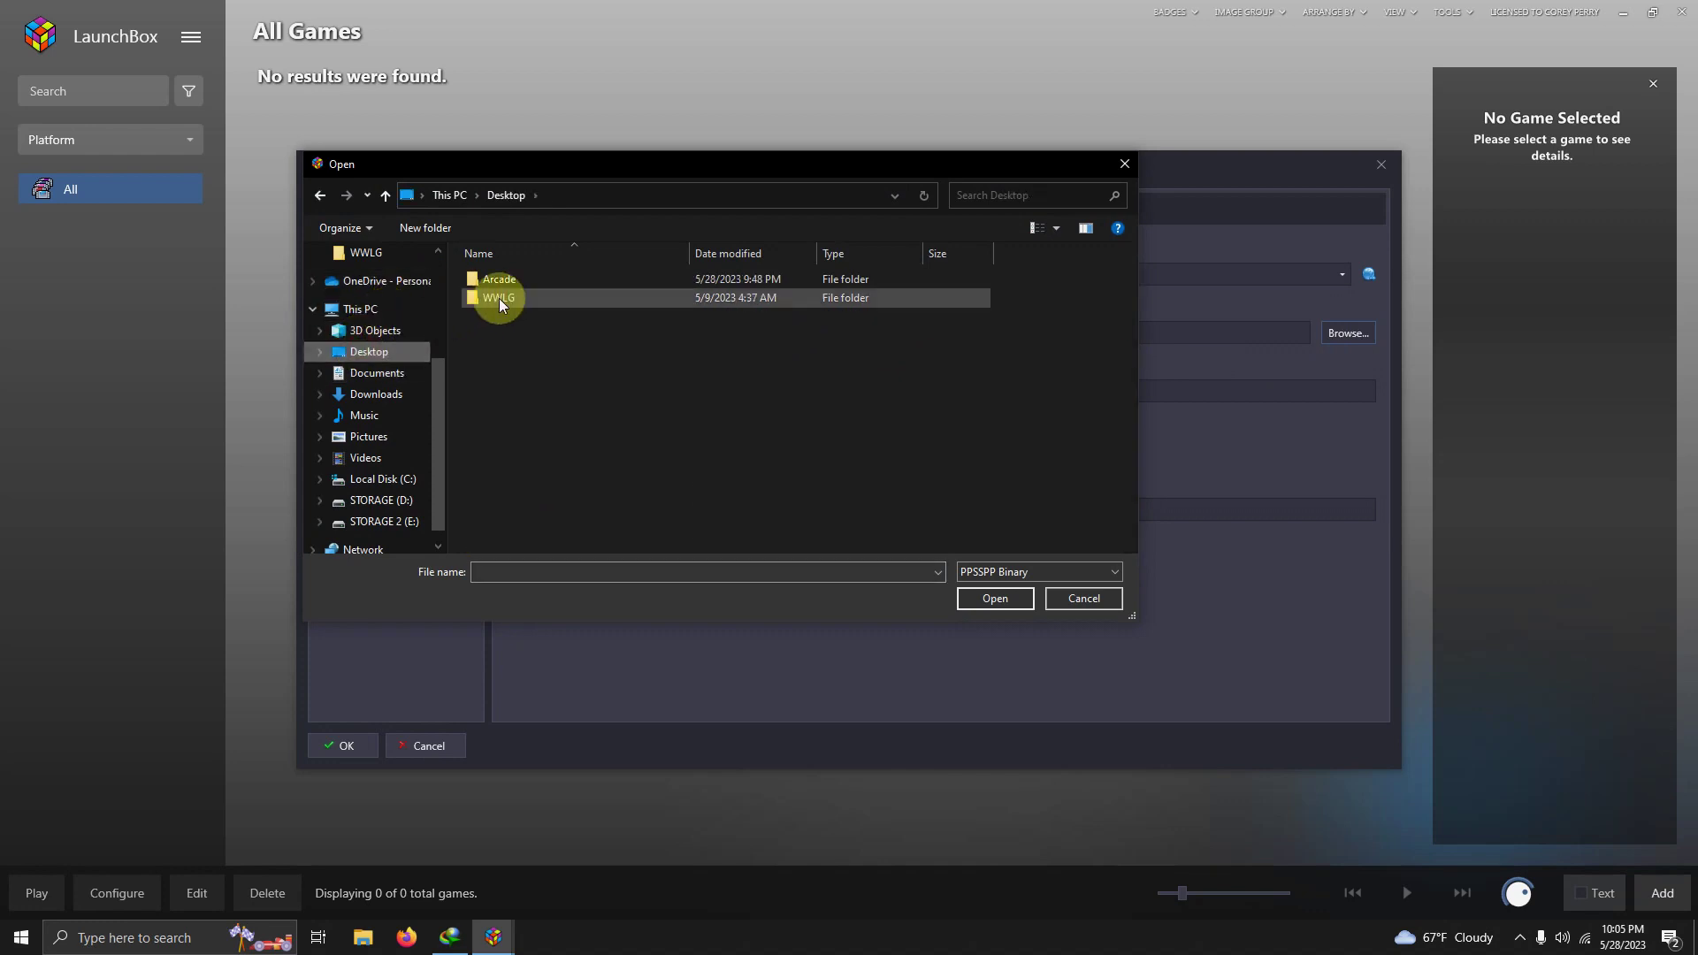
pyautogui.doubleClick(515, 279)
pyautogui.doubleClick(515, 279)
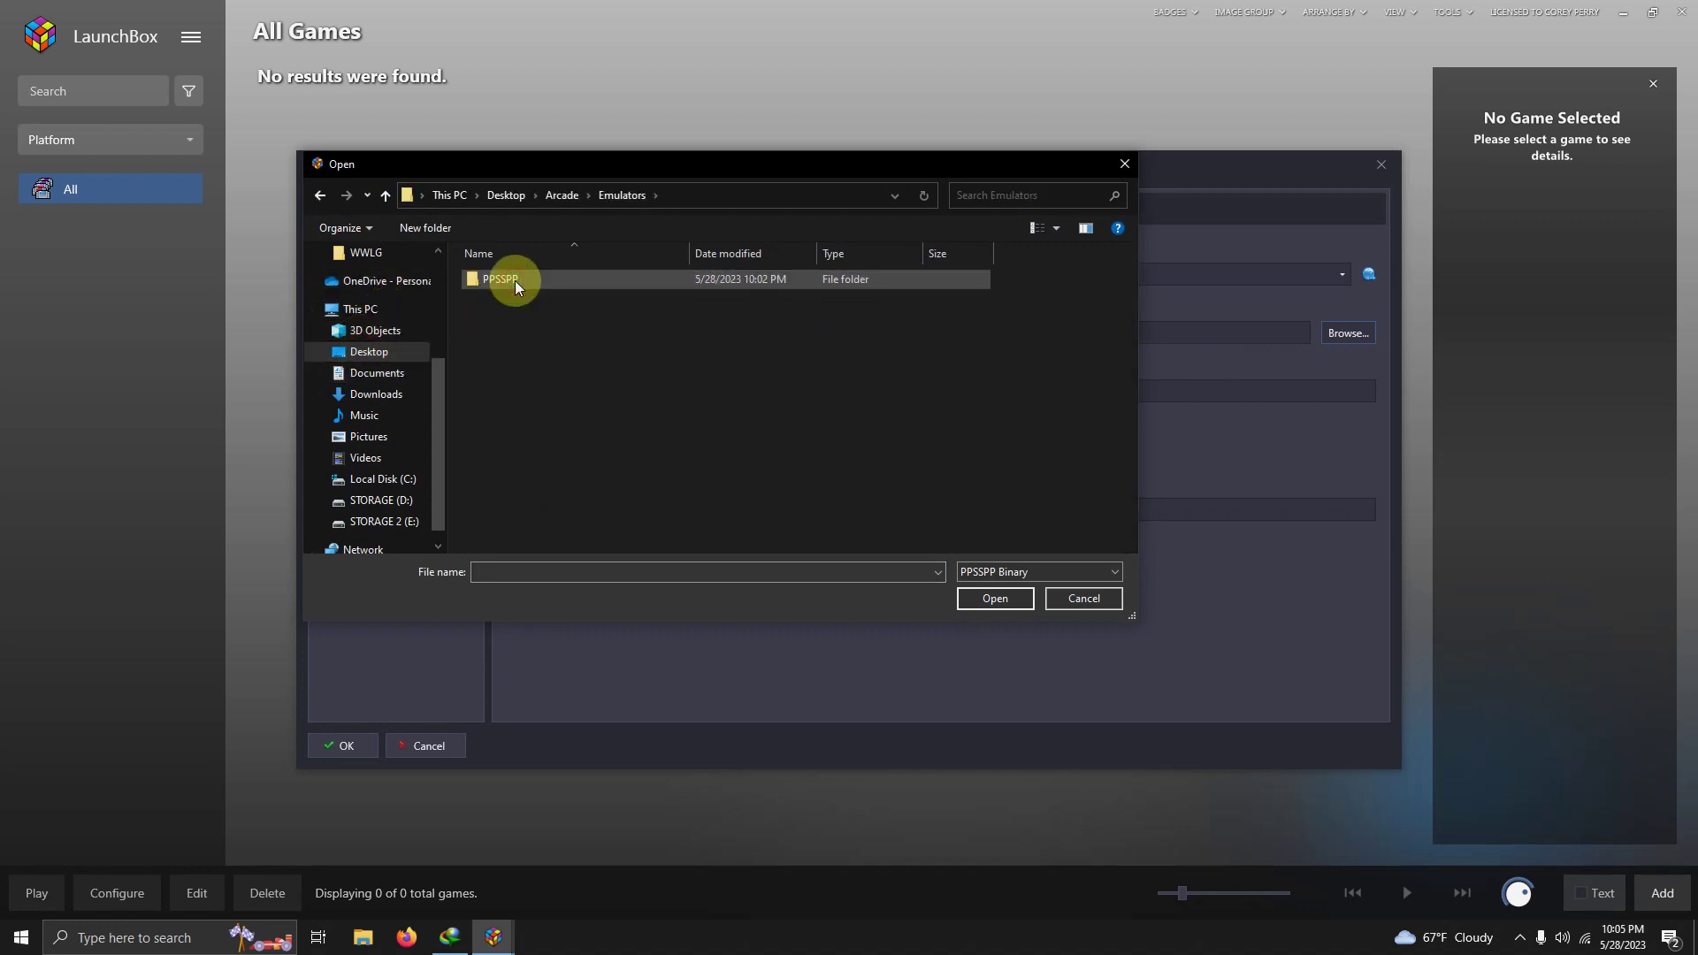
pyautogui.doubleClick(514, 280)
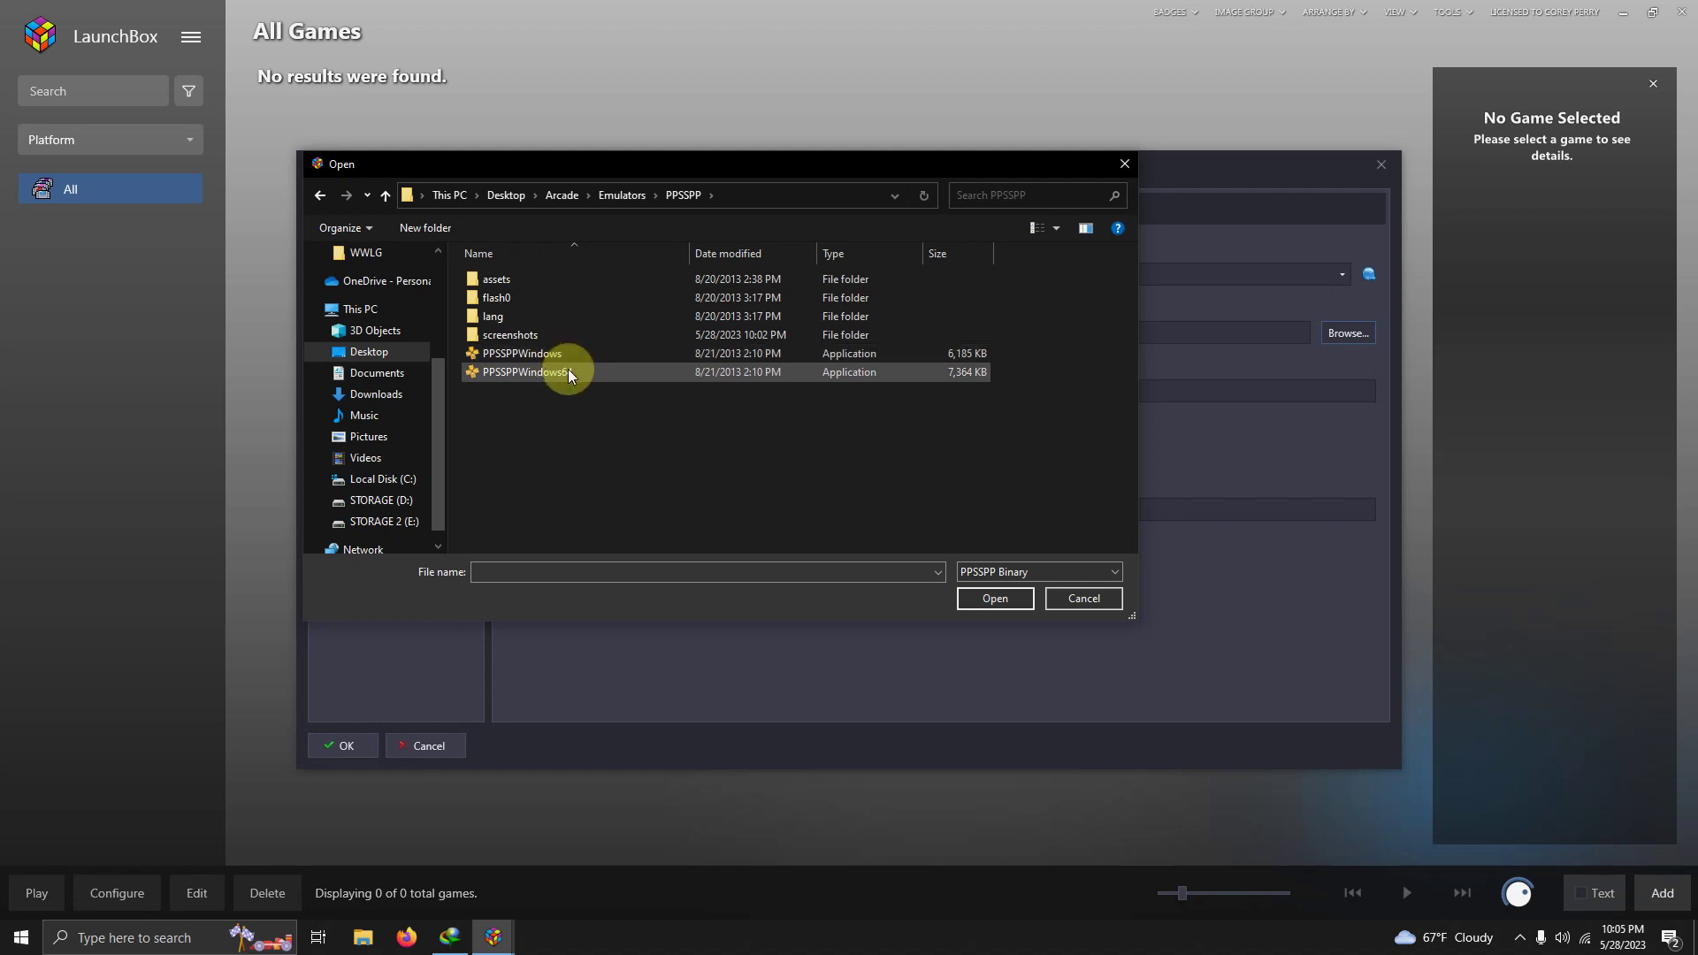
pyautogui.doubleClick(568, 372)
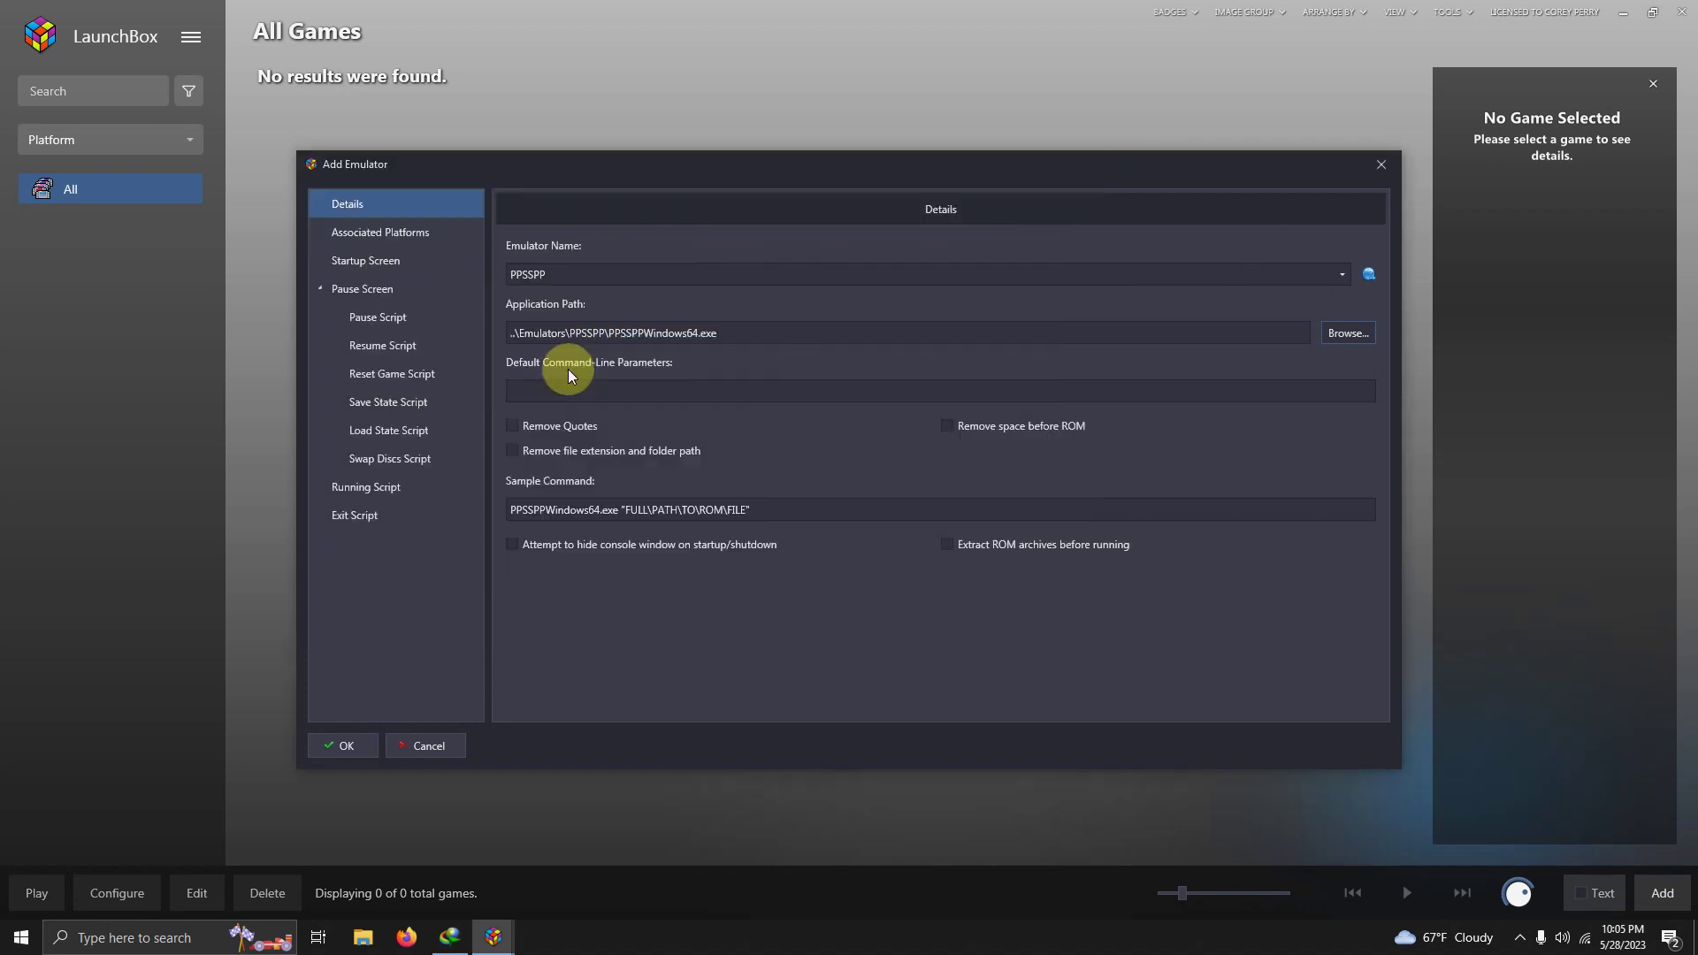
# Check the associated platforms, paste the "$Esc:: WinClose, ahk_exe {{{StartupEXE}}}" running script, and save the emulator, closing the manager
pyautogui.click(405, 237)
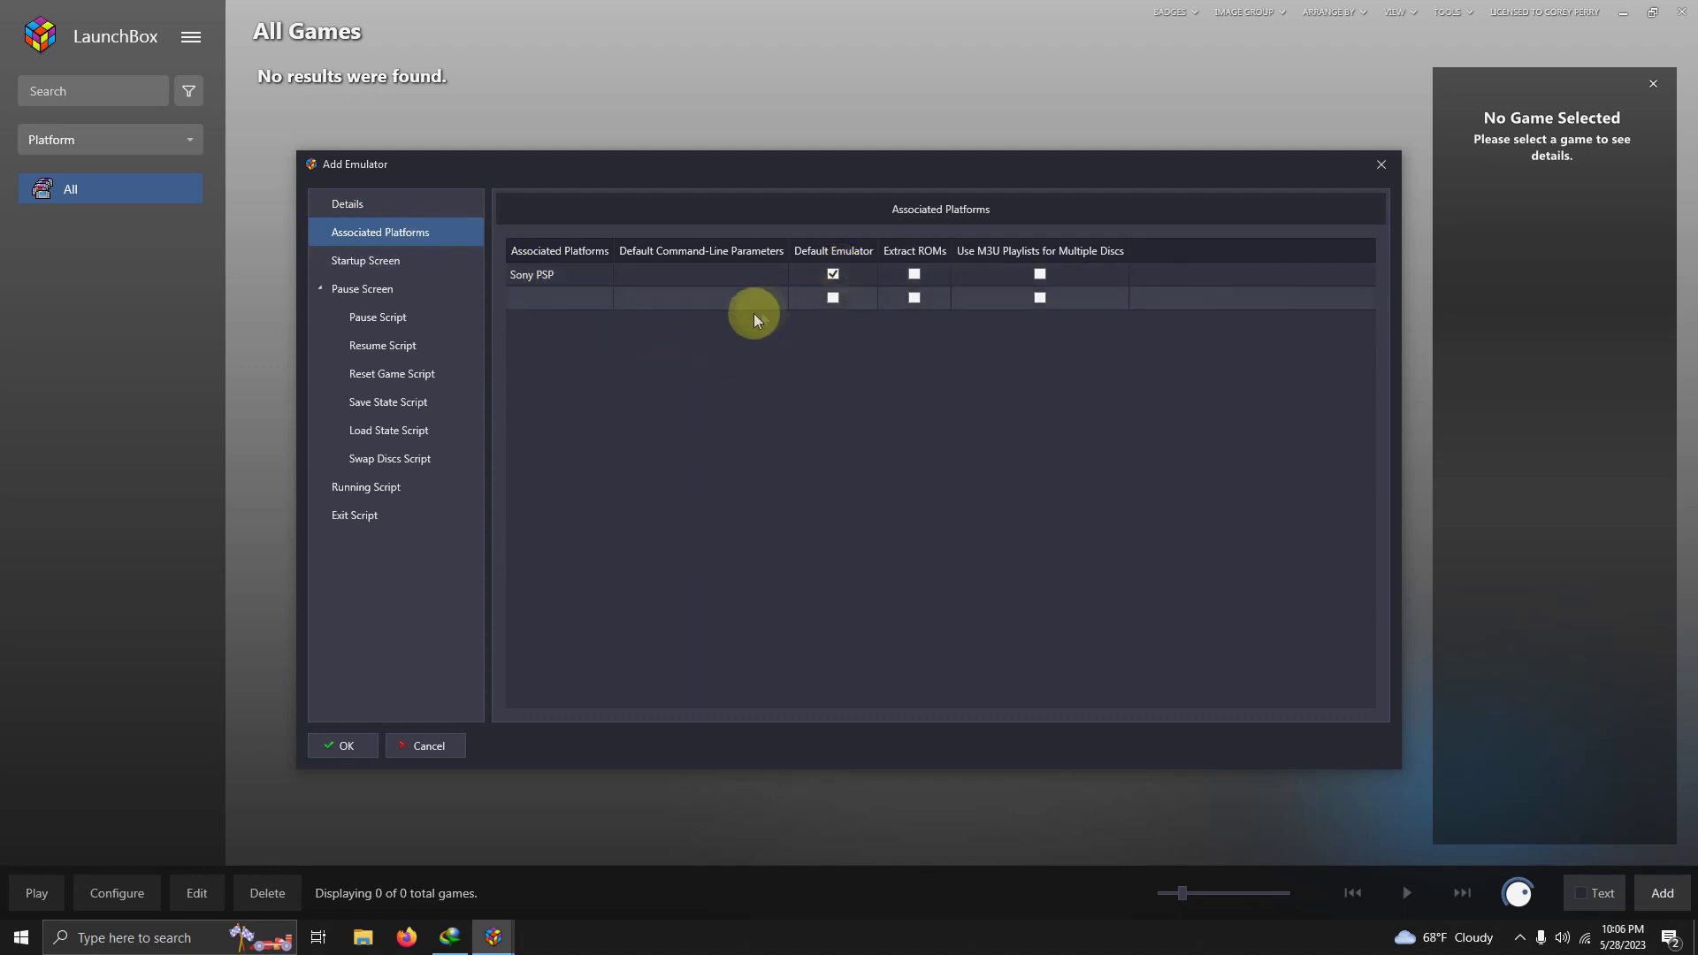
pyautogui.click(375, 487)
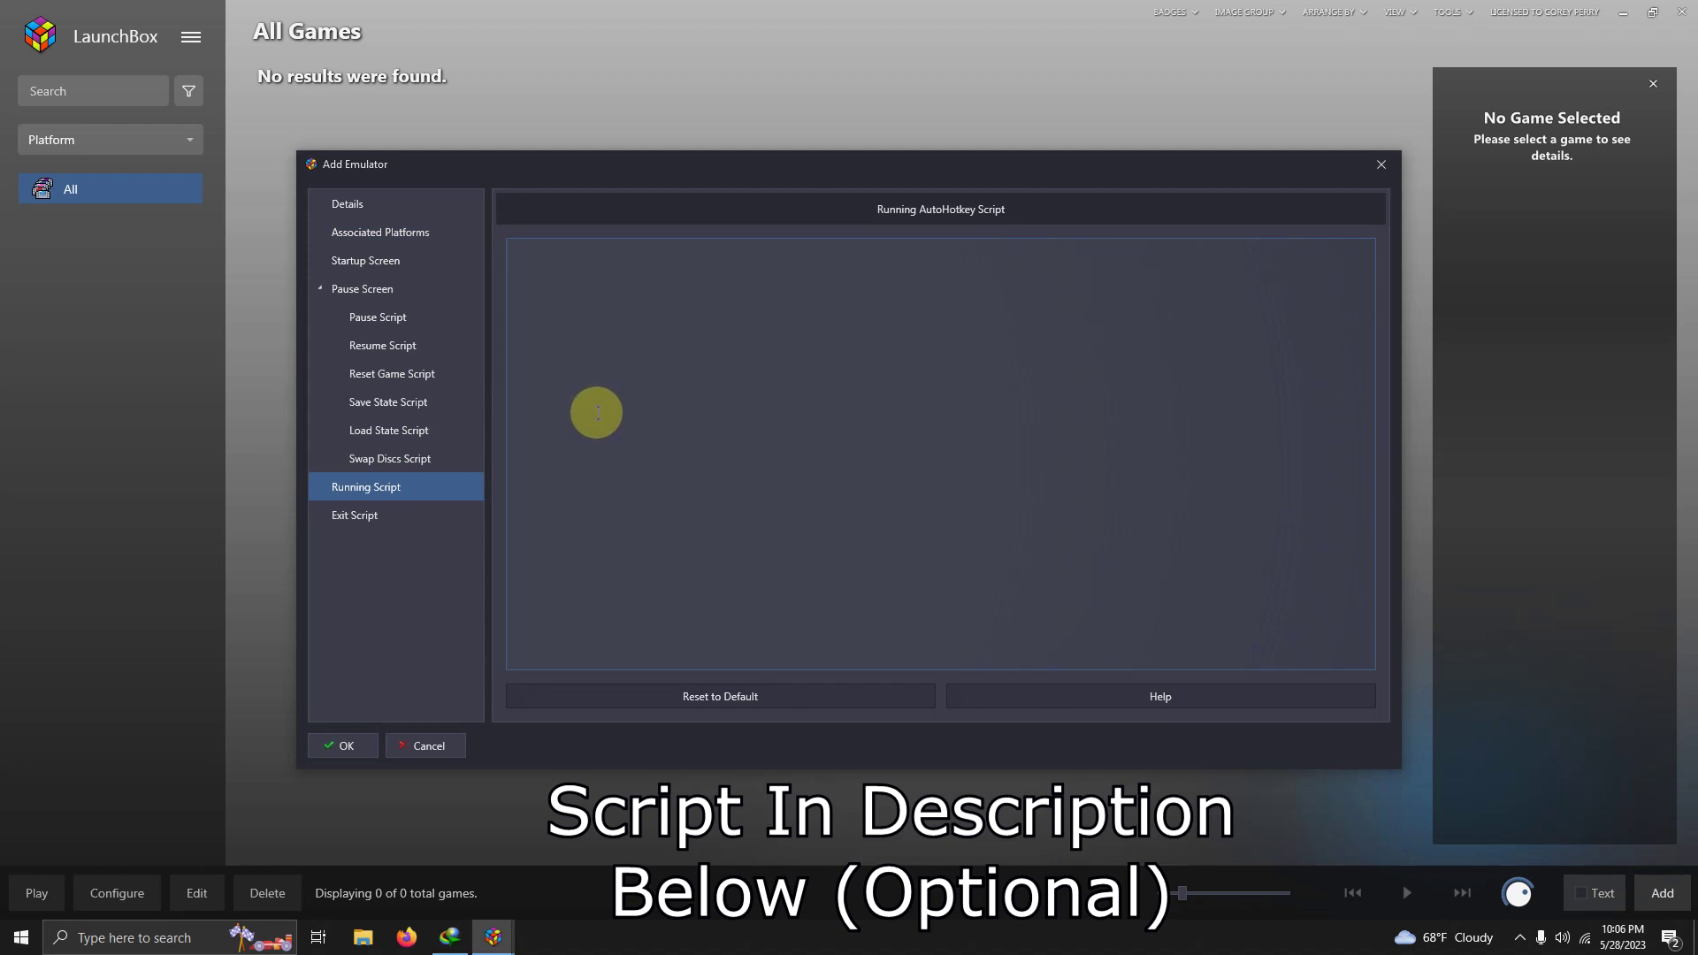
pyautogui.hotkey('ctrl', 'v')
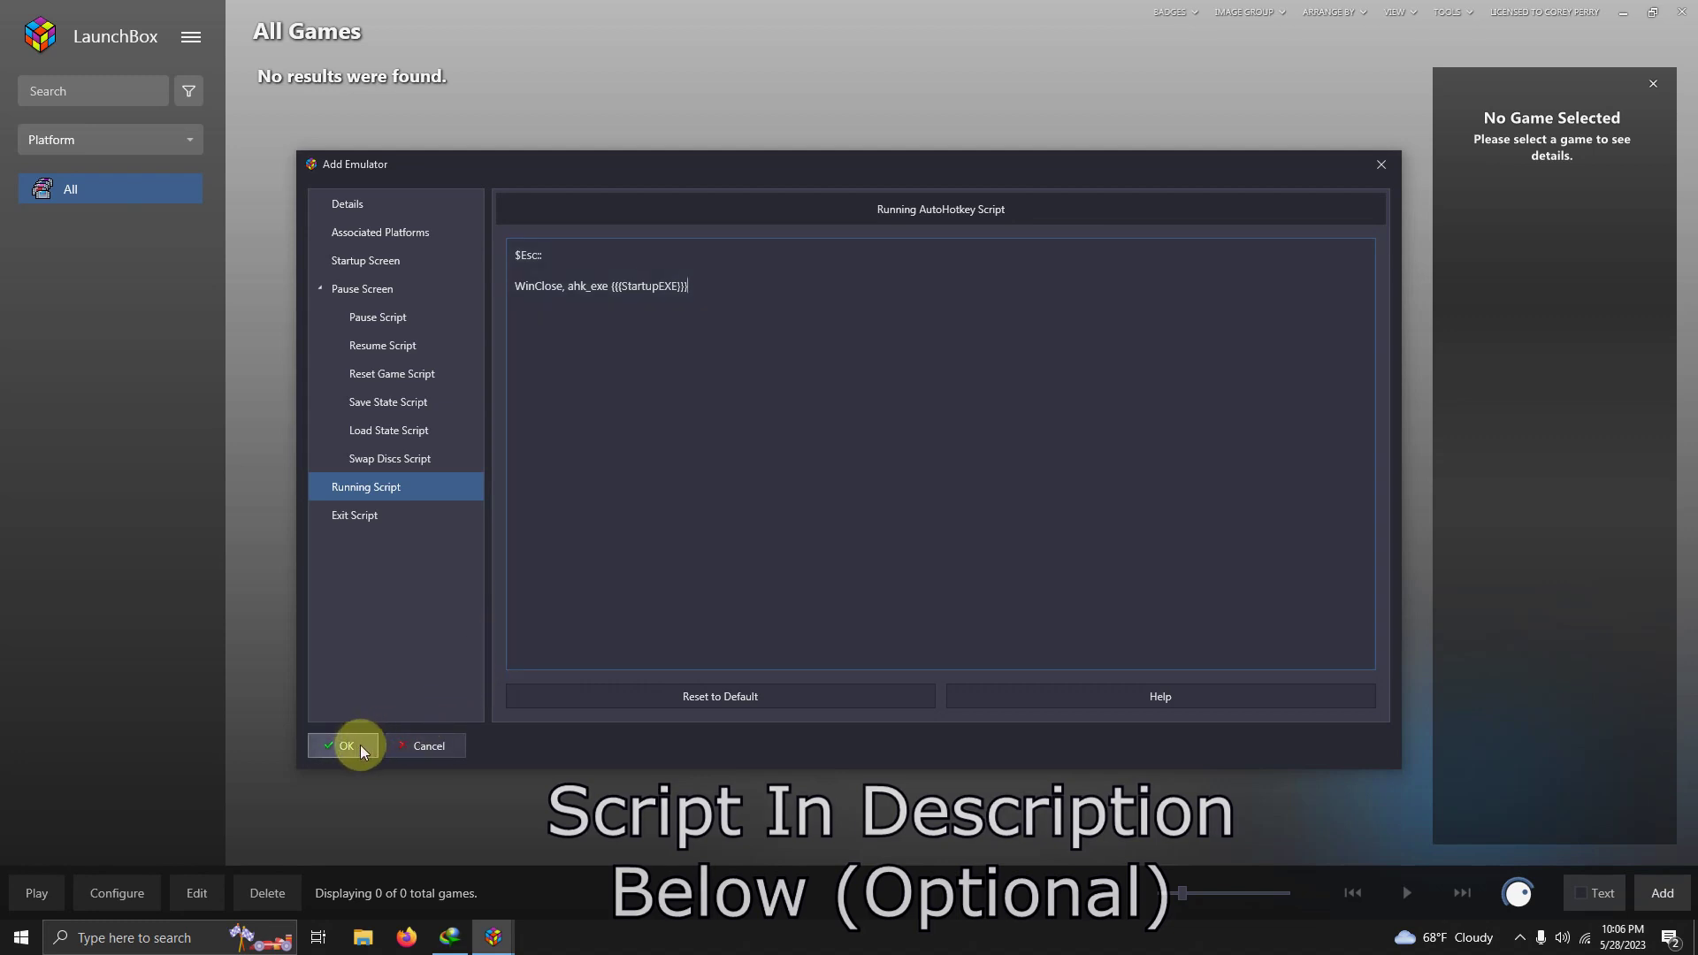
pyautogui.click(359, 745)
pyautogui.click(1166, 658)
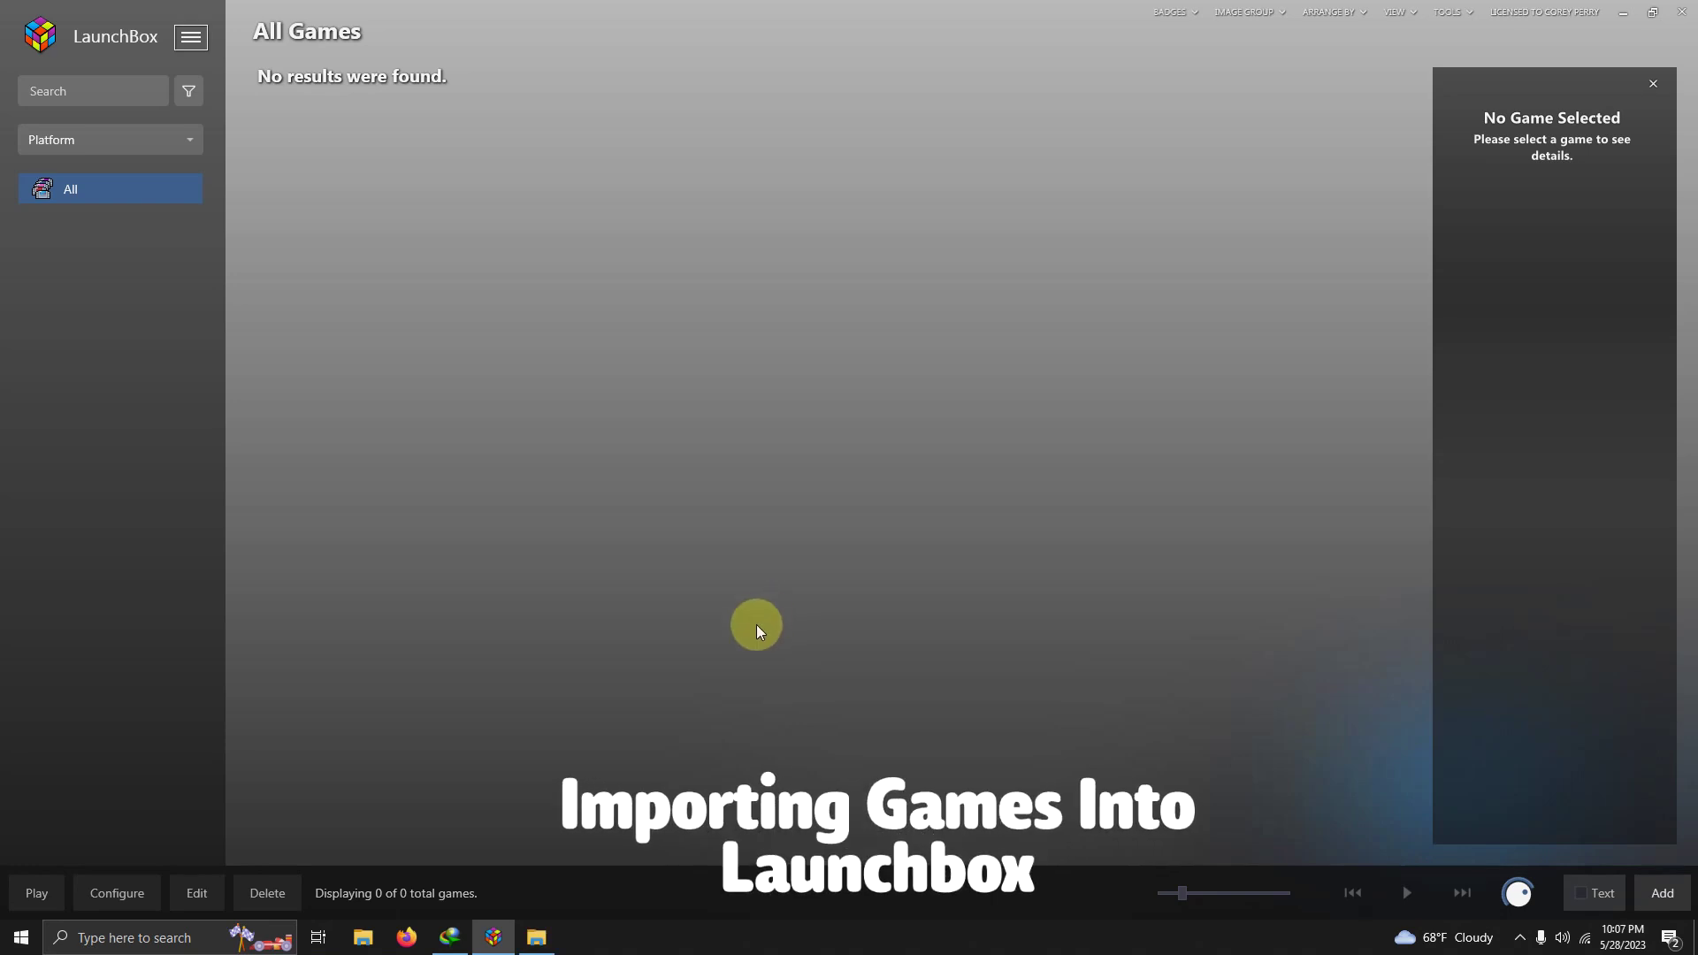
# Import the three game images from the Roms folder into LaunchBox as ROM files
pyautogui.click(536, 937)
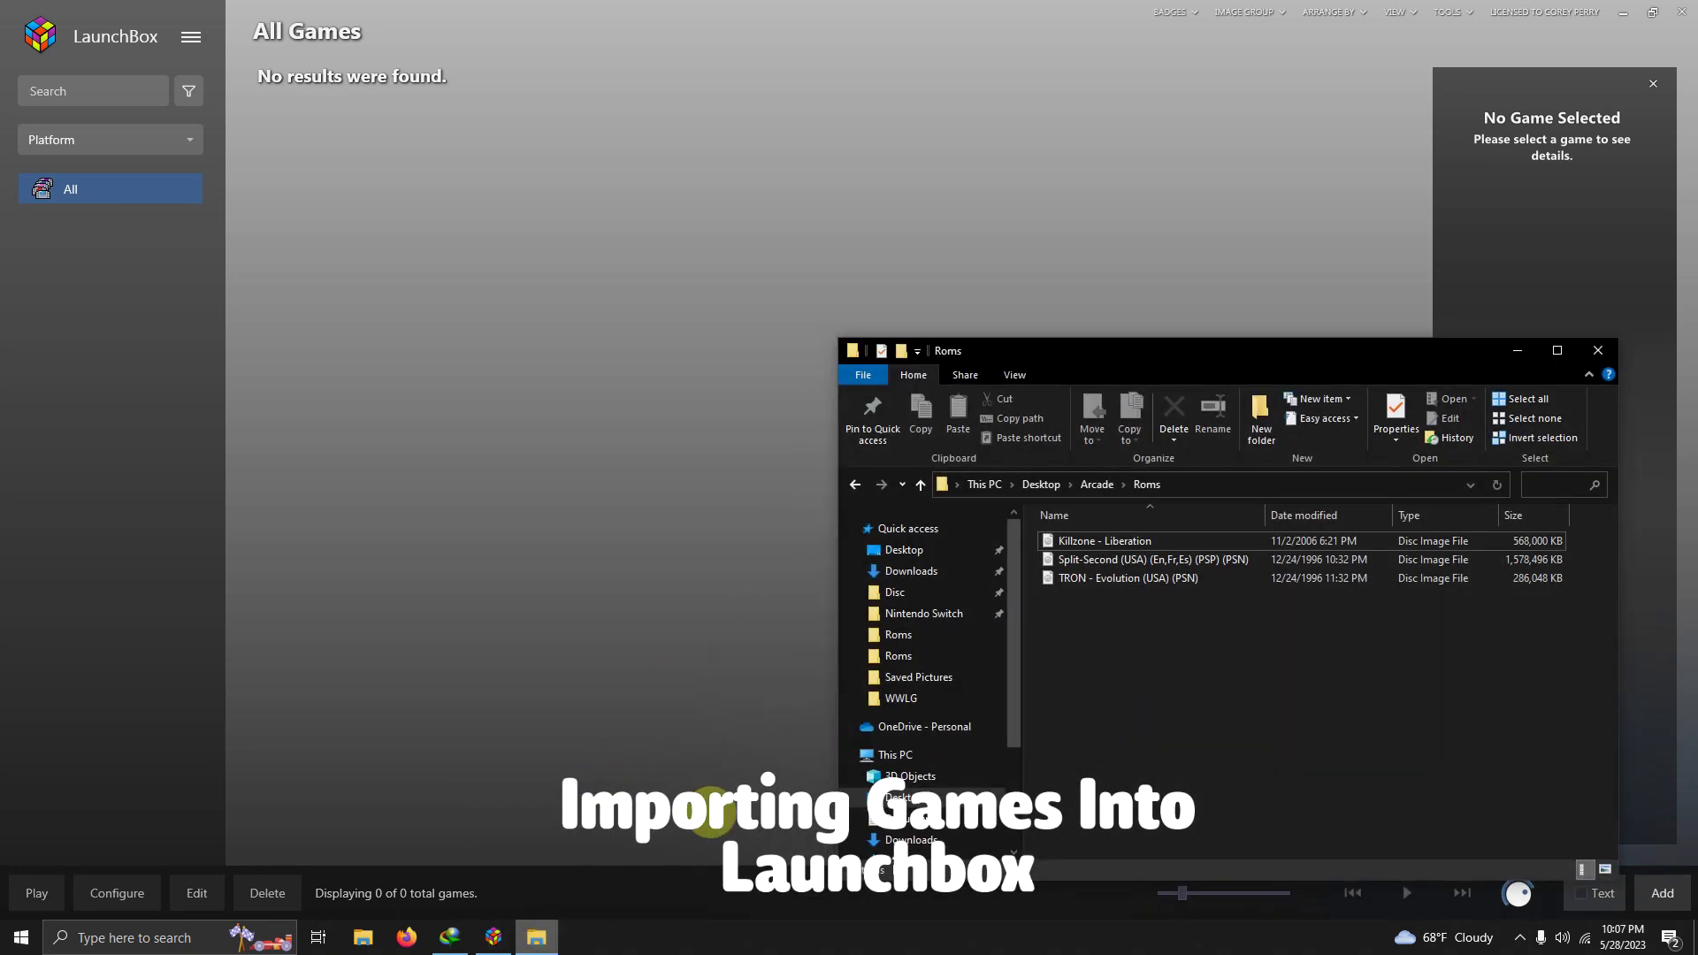
pyautogui.moveTo(1230, 622); pyautogui.dragTo(534, 463)
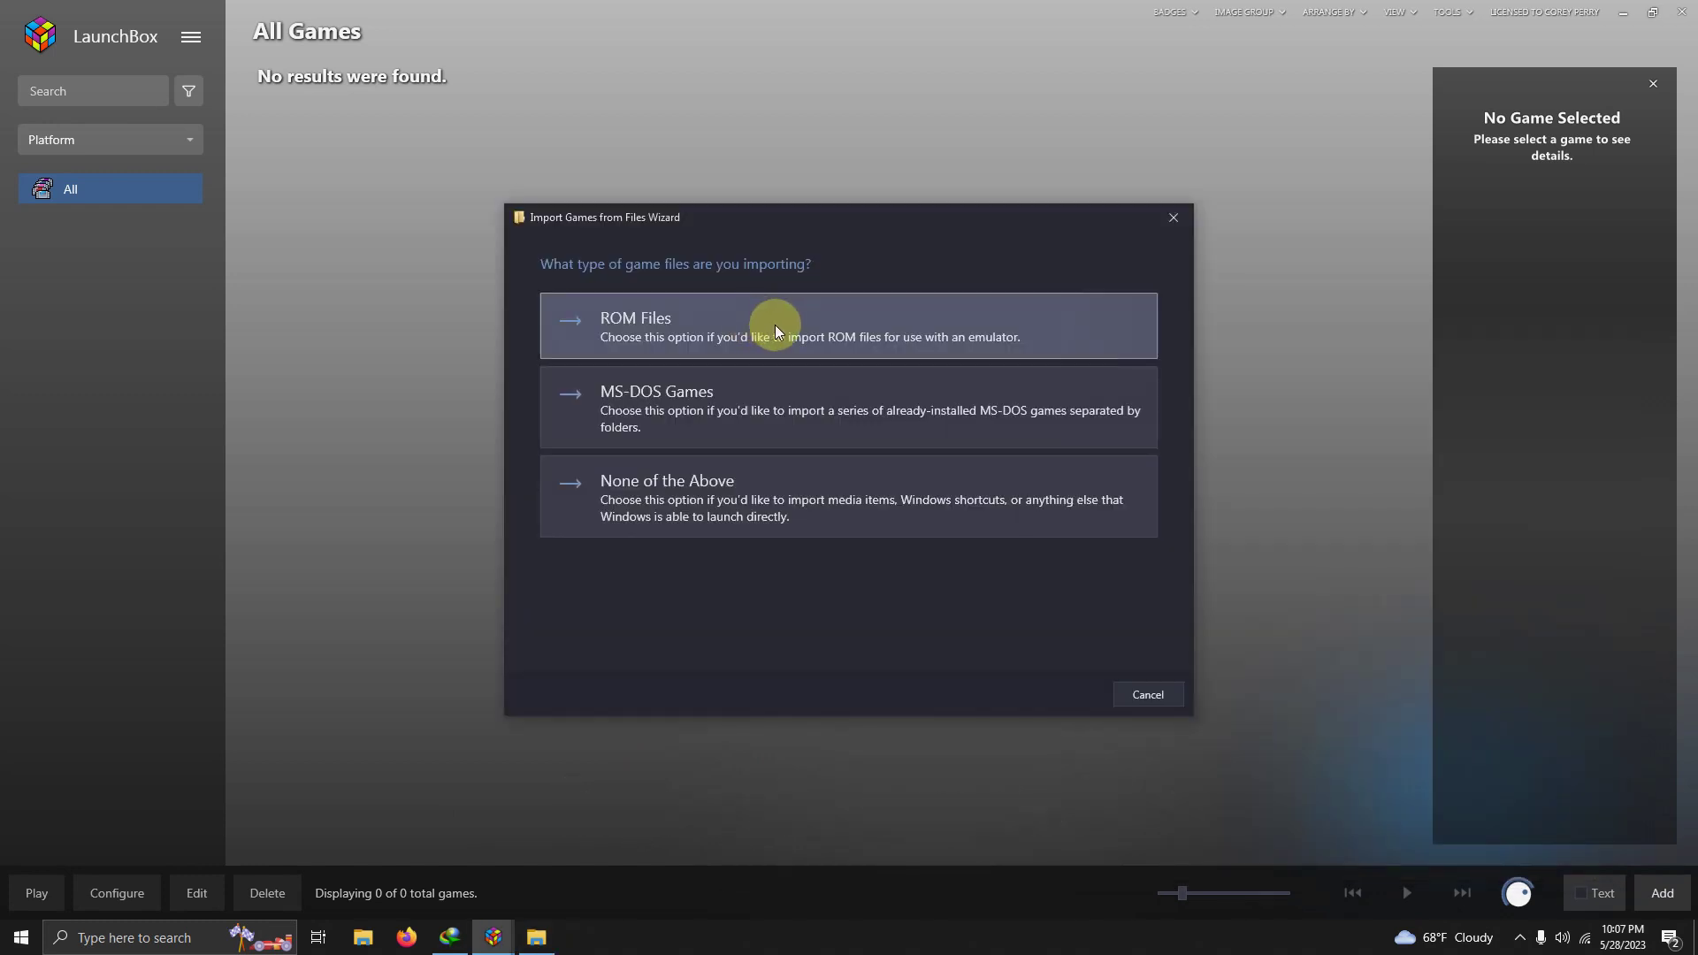
pyautogui.click(774, 325)
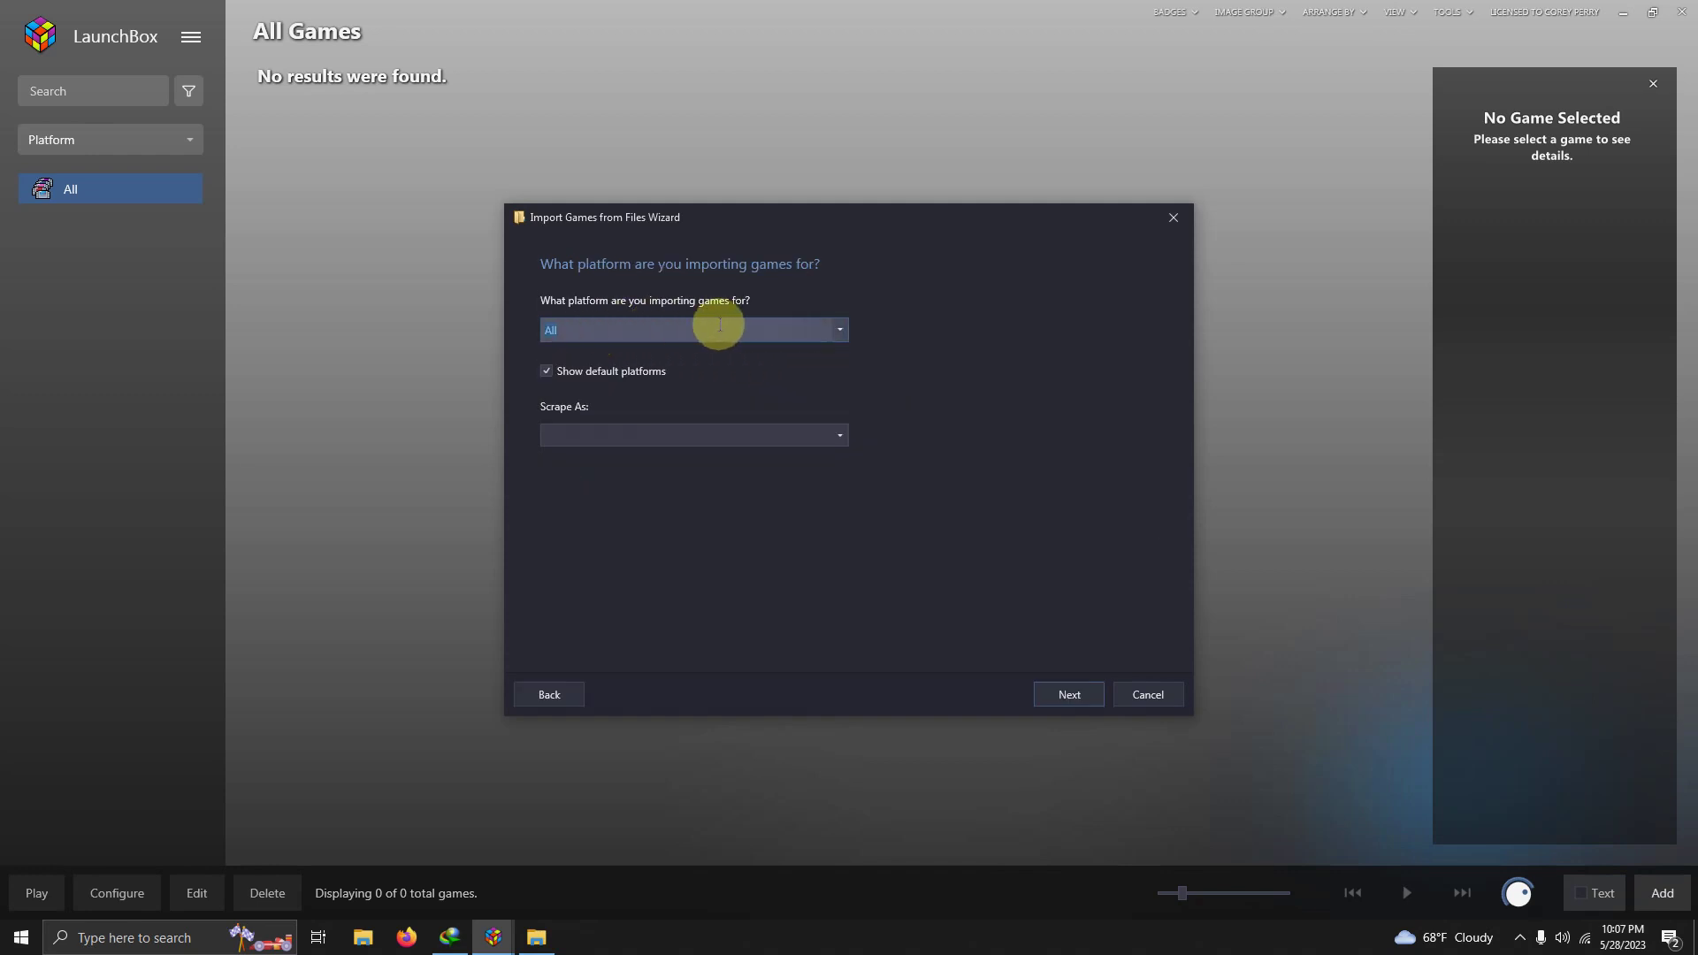
# Set the import platform to Sony PSP and choose manual emulator configuration with PPSSPP
pyautogui.click(838, 332)
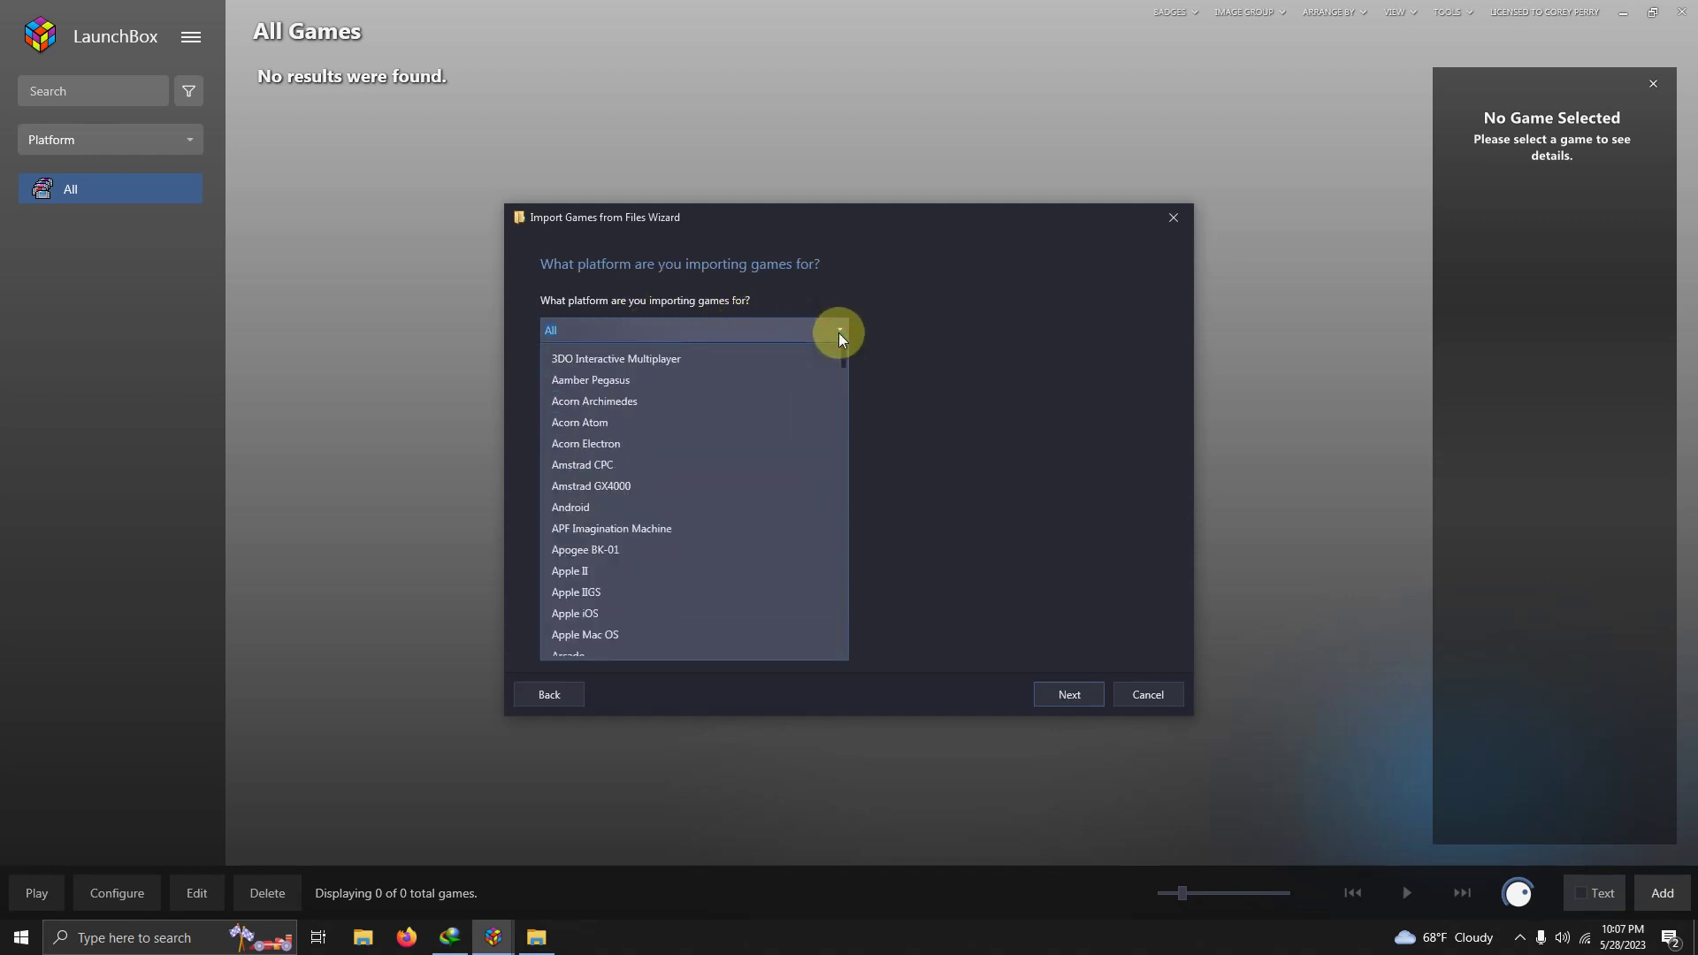
pyautogui.write('Sony PSP')
pyautogui.press('Return')
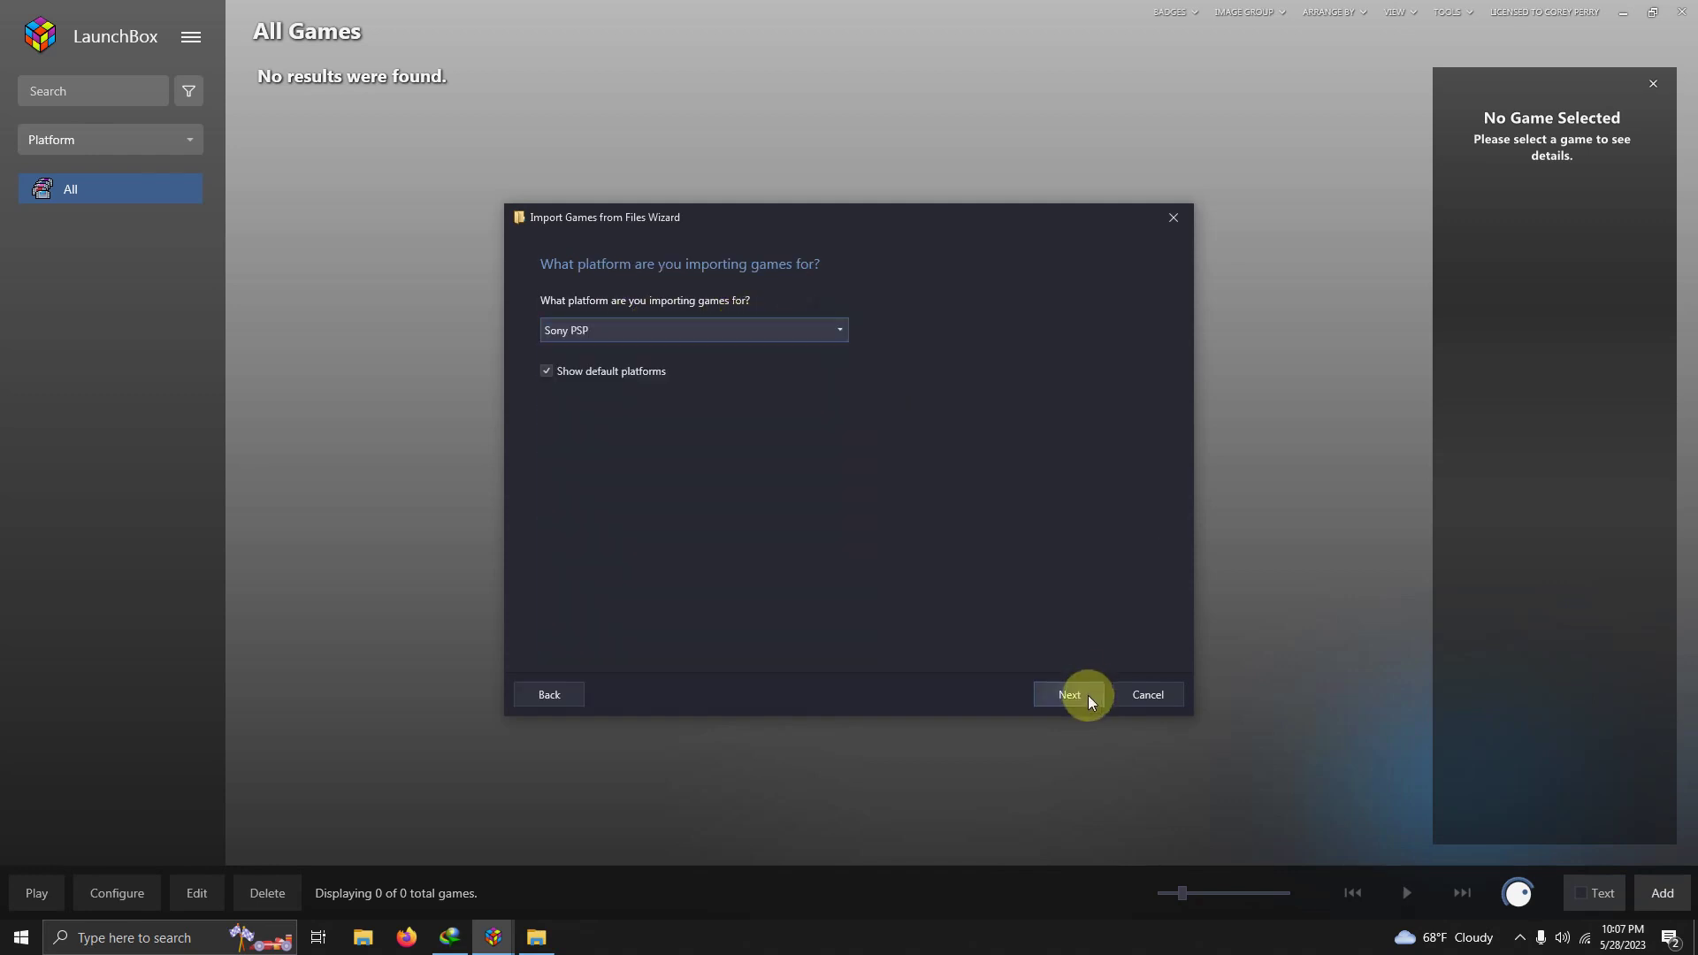
pyautogui.click(1086, 695)
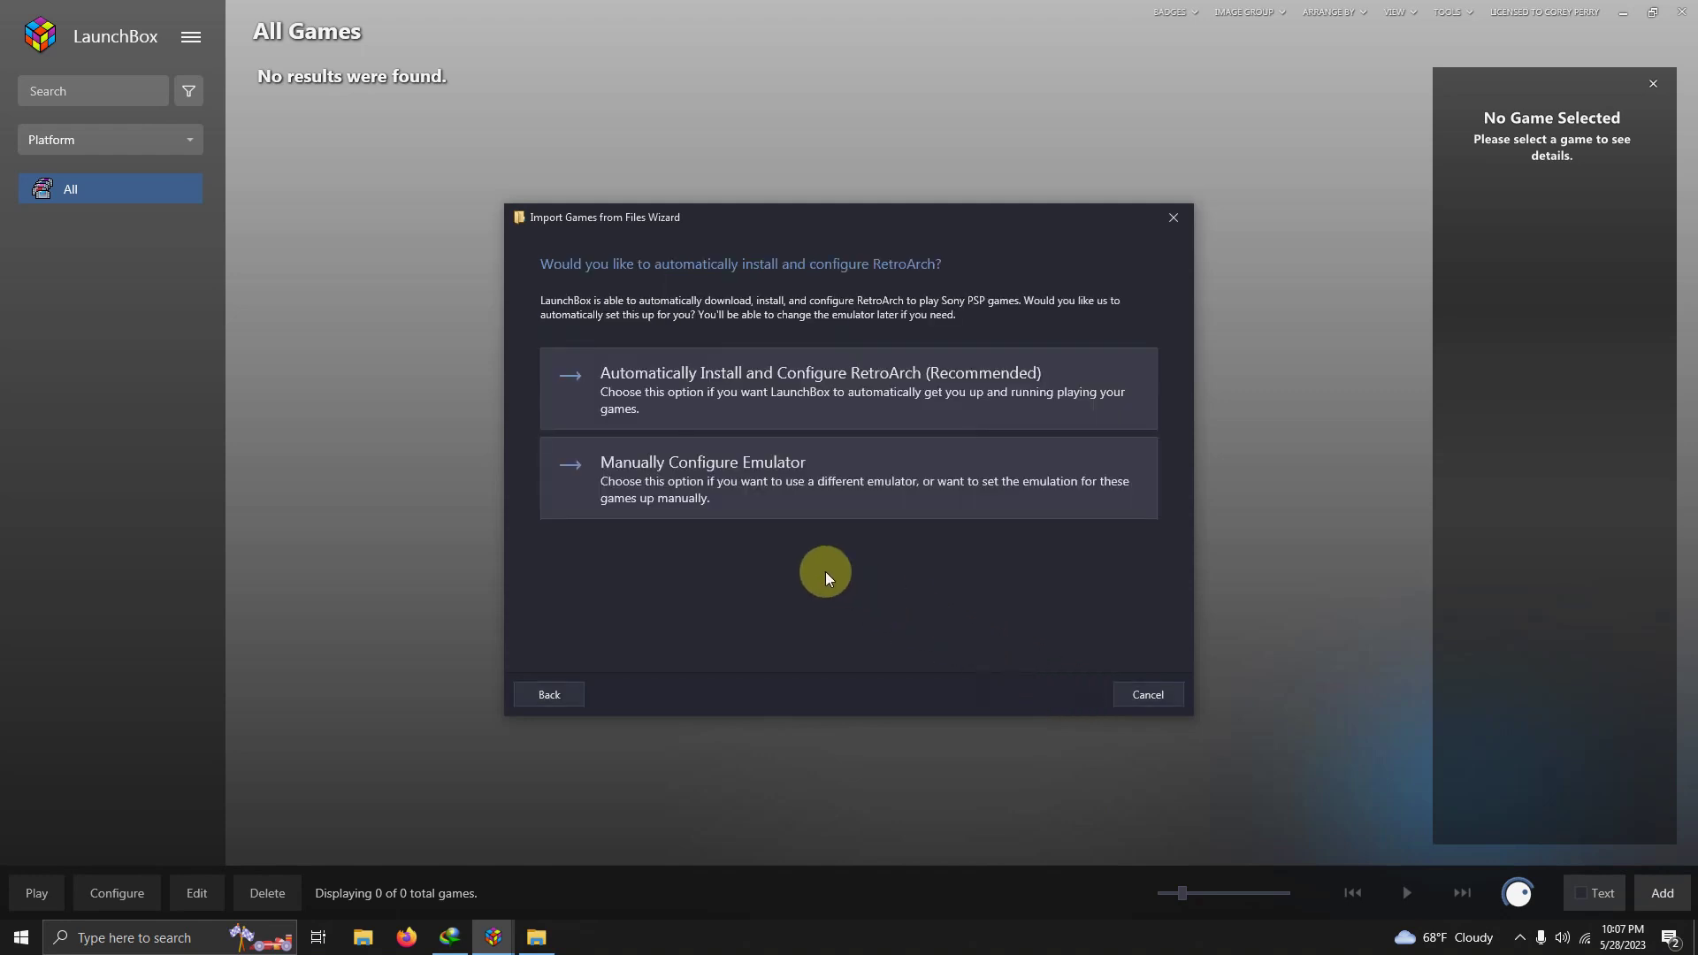
pyautogui.click(690, 499)
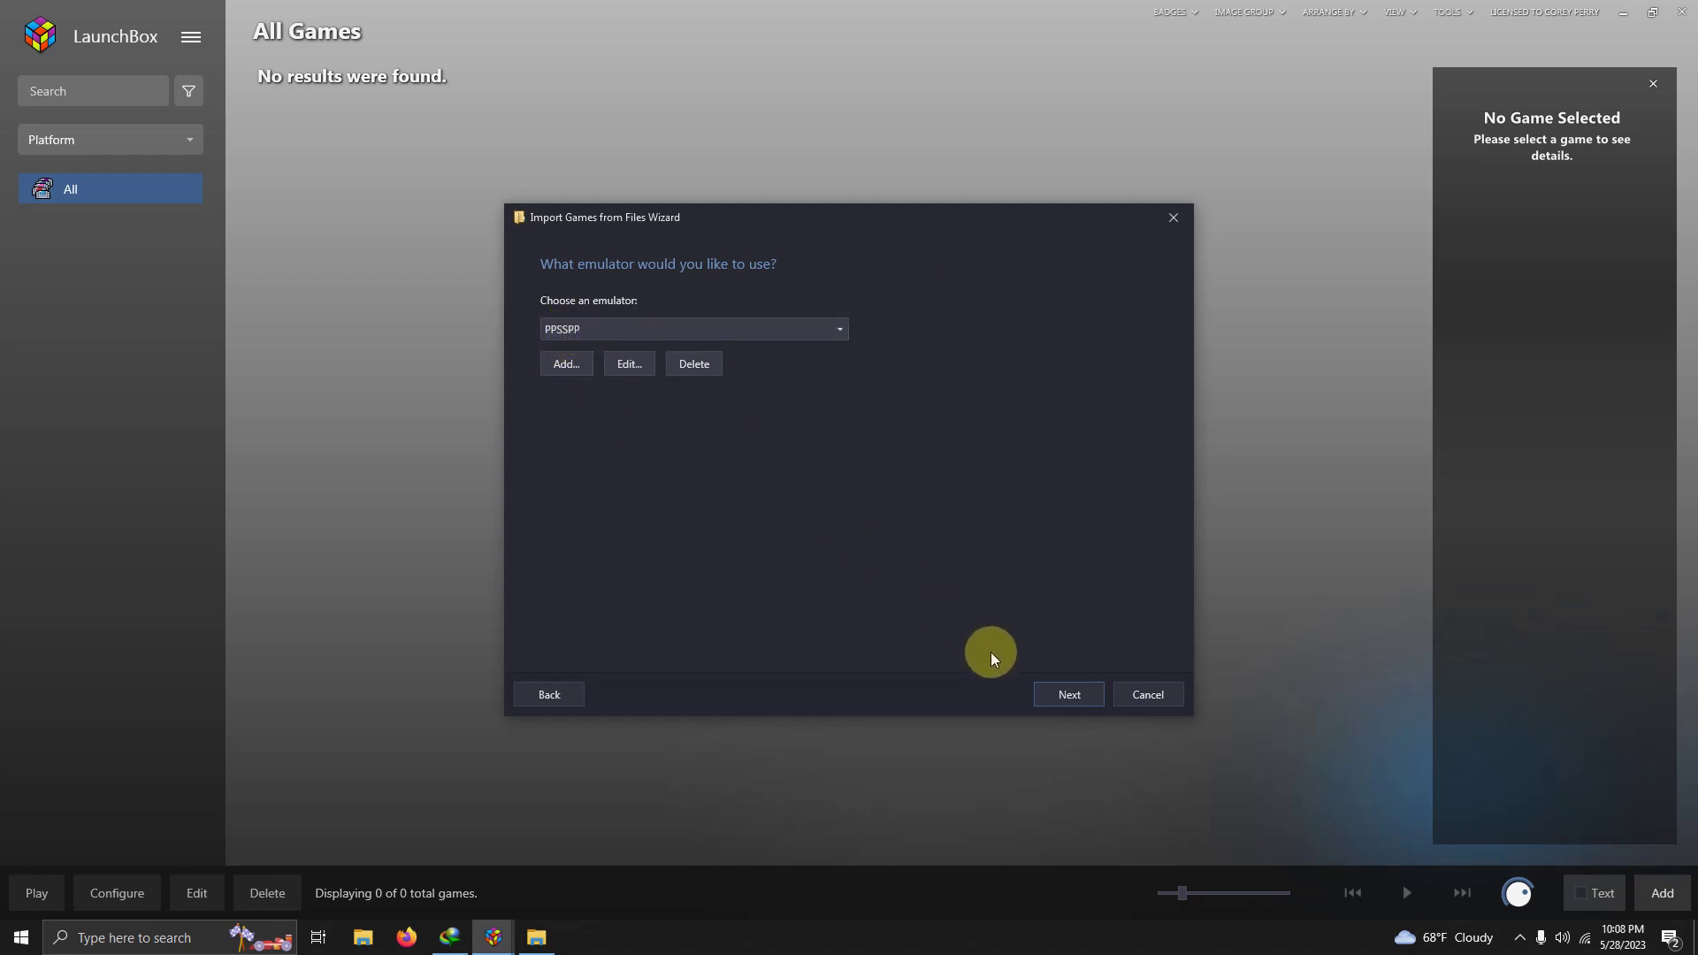
pyautogui.click(1045, 688)
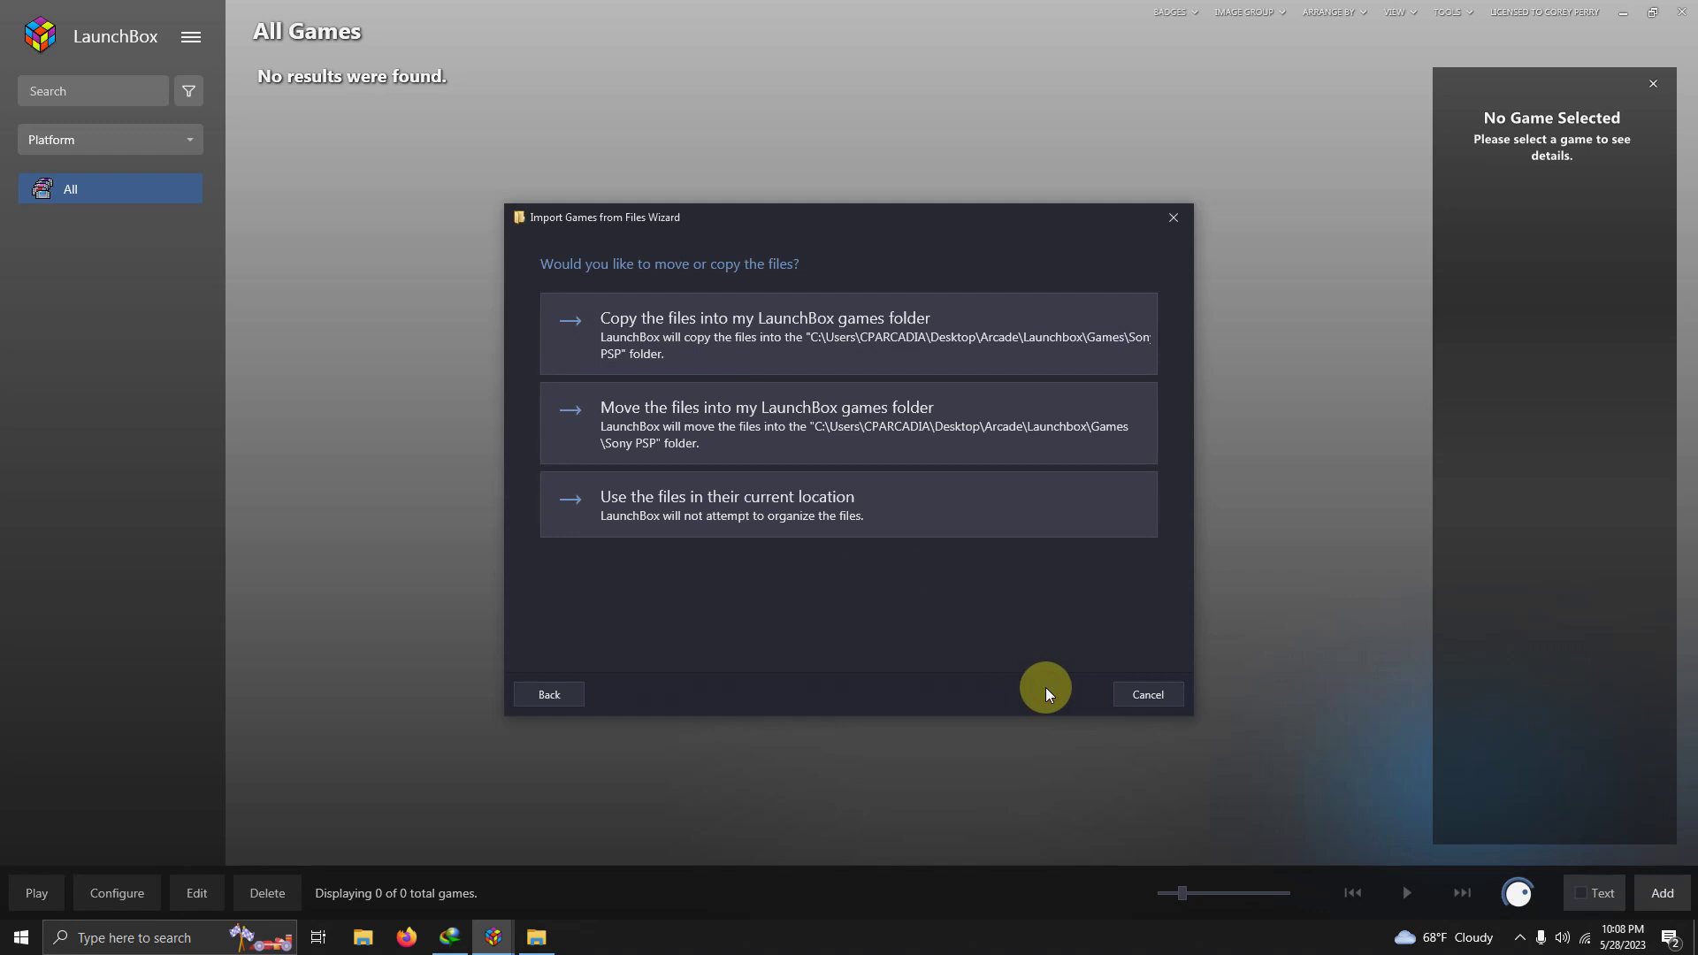
# Keep the game files in their current location, accept the default metadata and media options, and finish the import
pyautogui.click(708, 506)
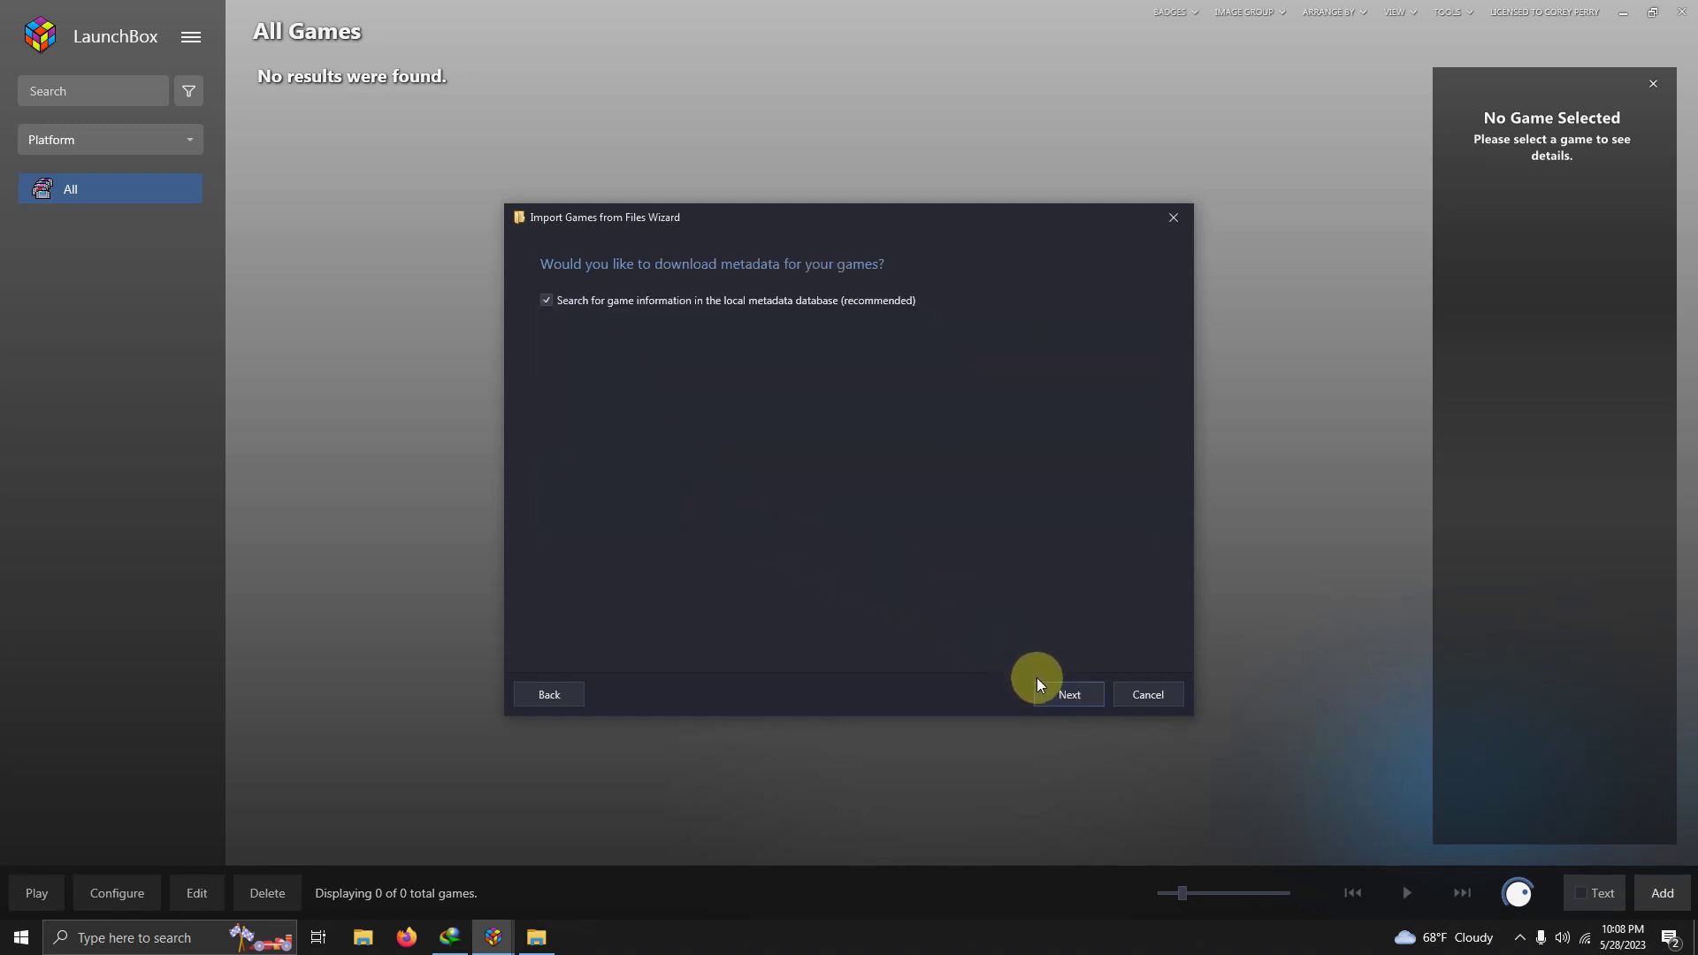
pyautogui.click(1054, 693)
pyautogui.click(1054, 693)
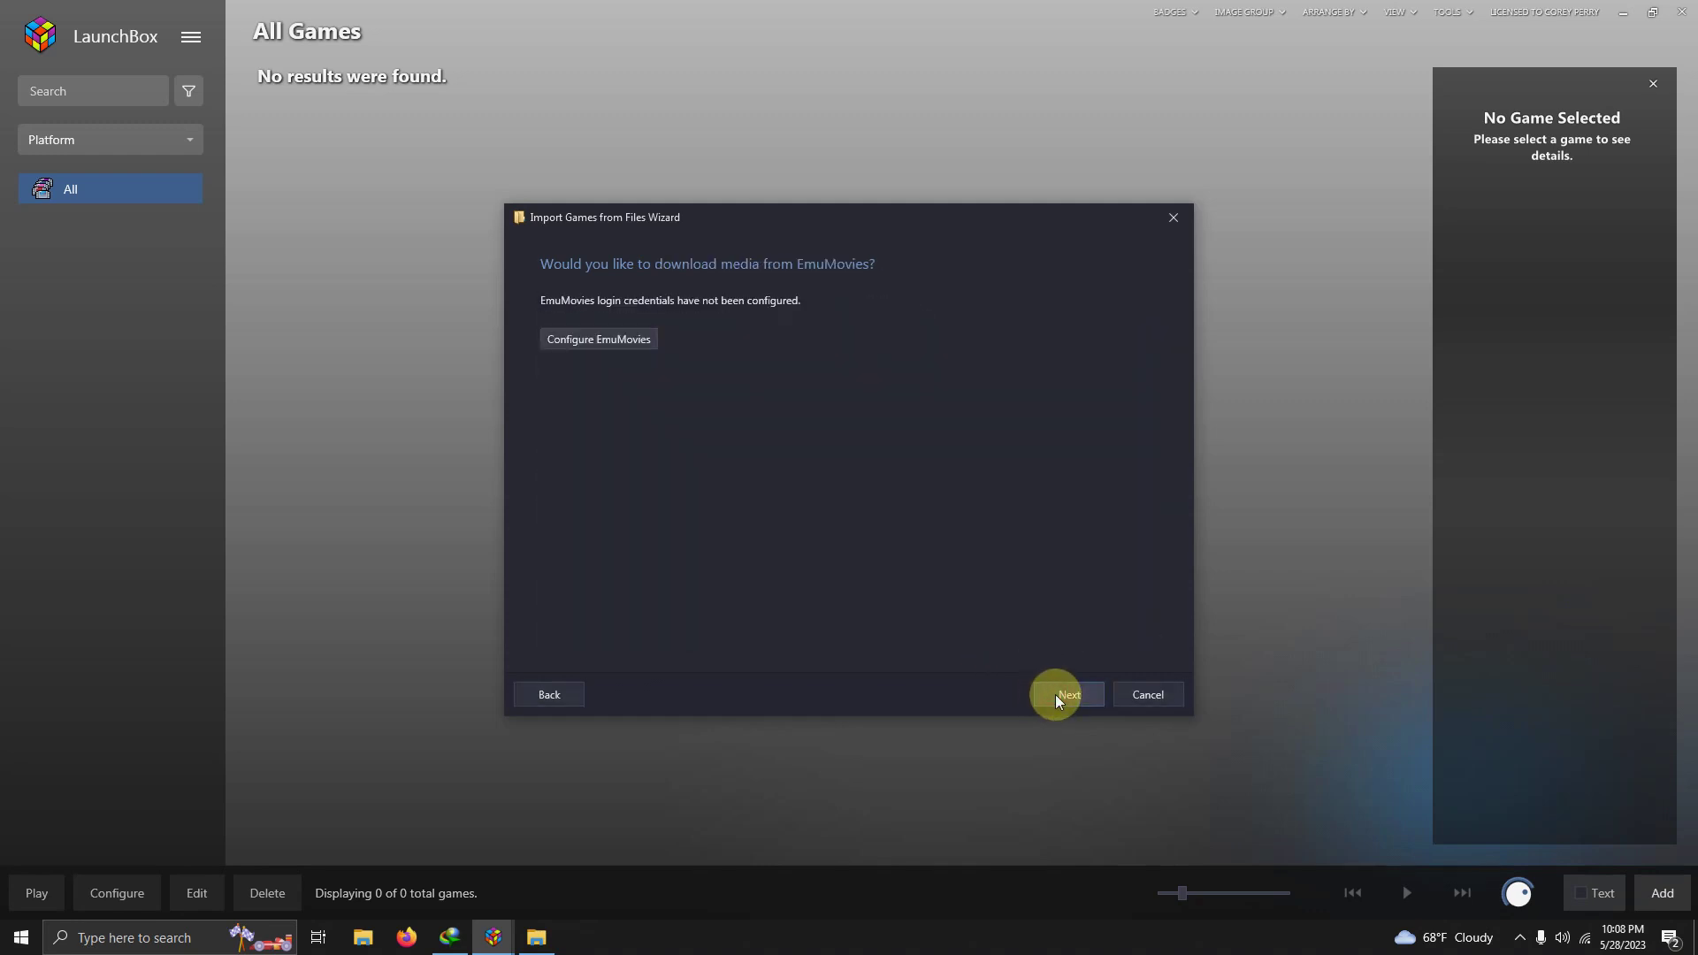
pyautogui.click(1054, 693)
pyautogui.click(1054, 694)
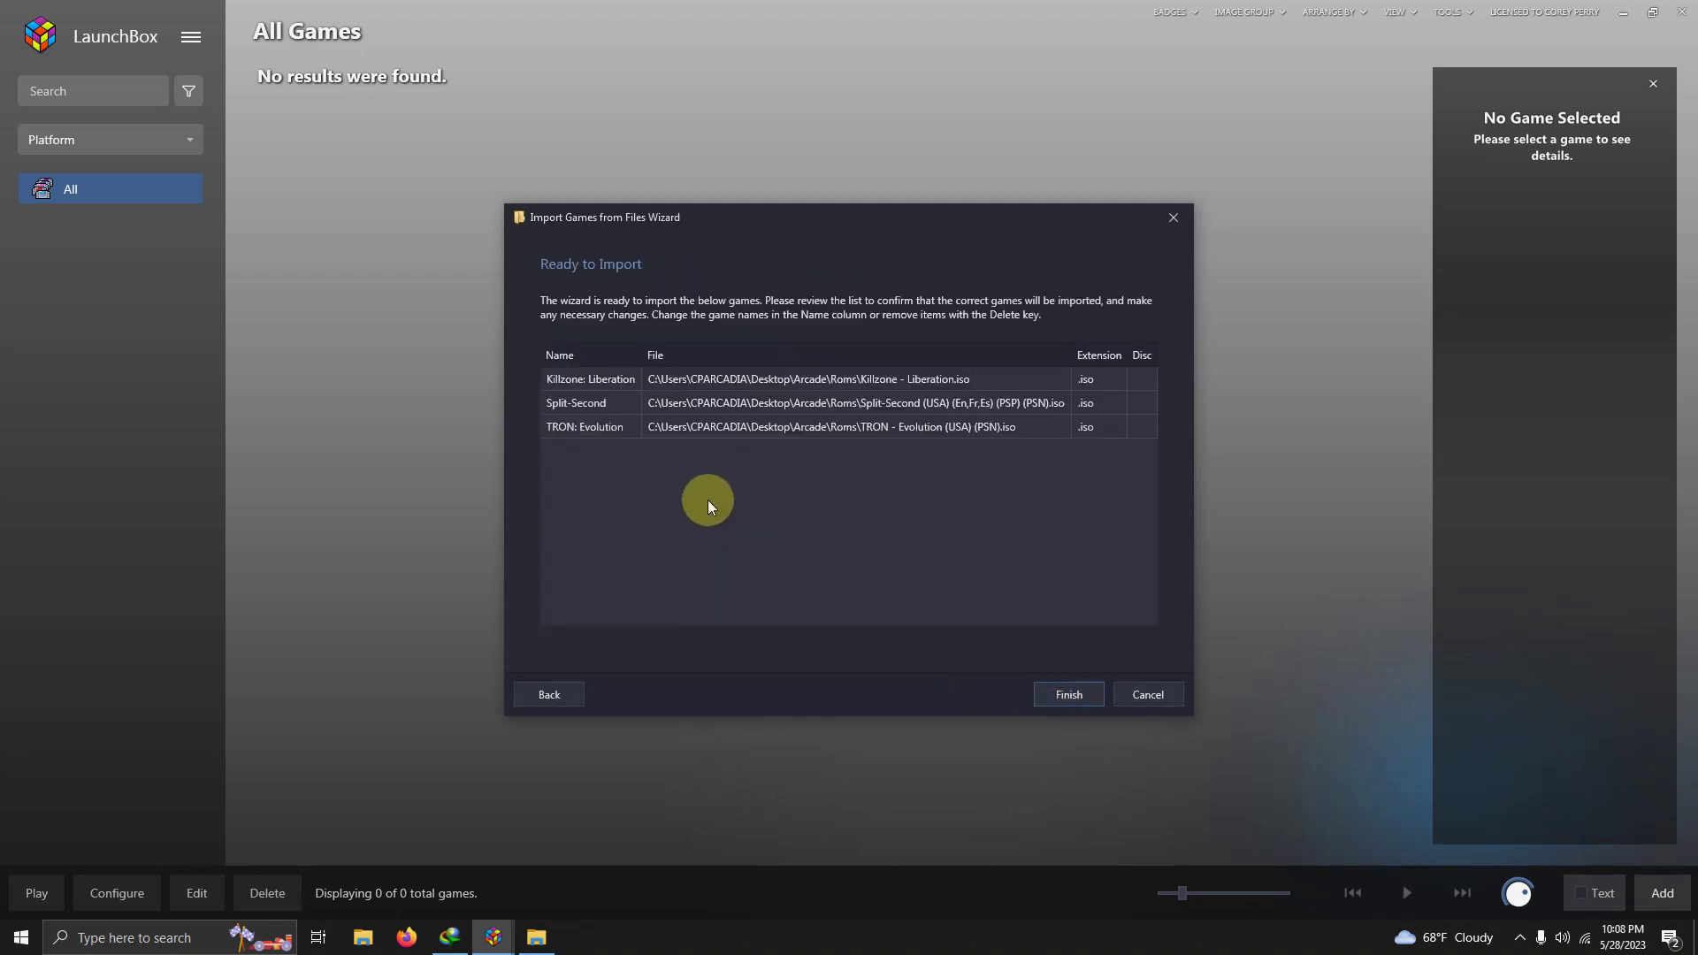
pyautogui.click(1057, 696)
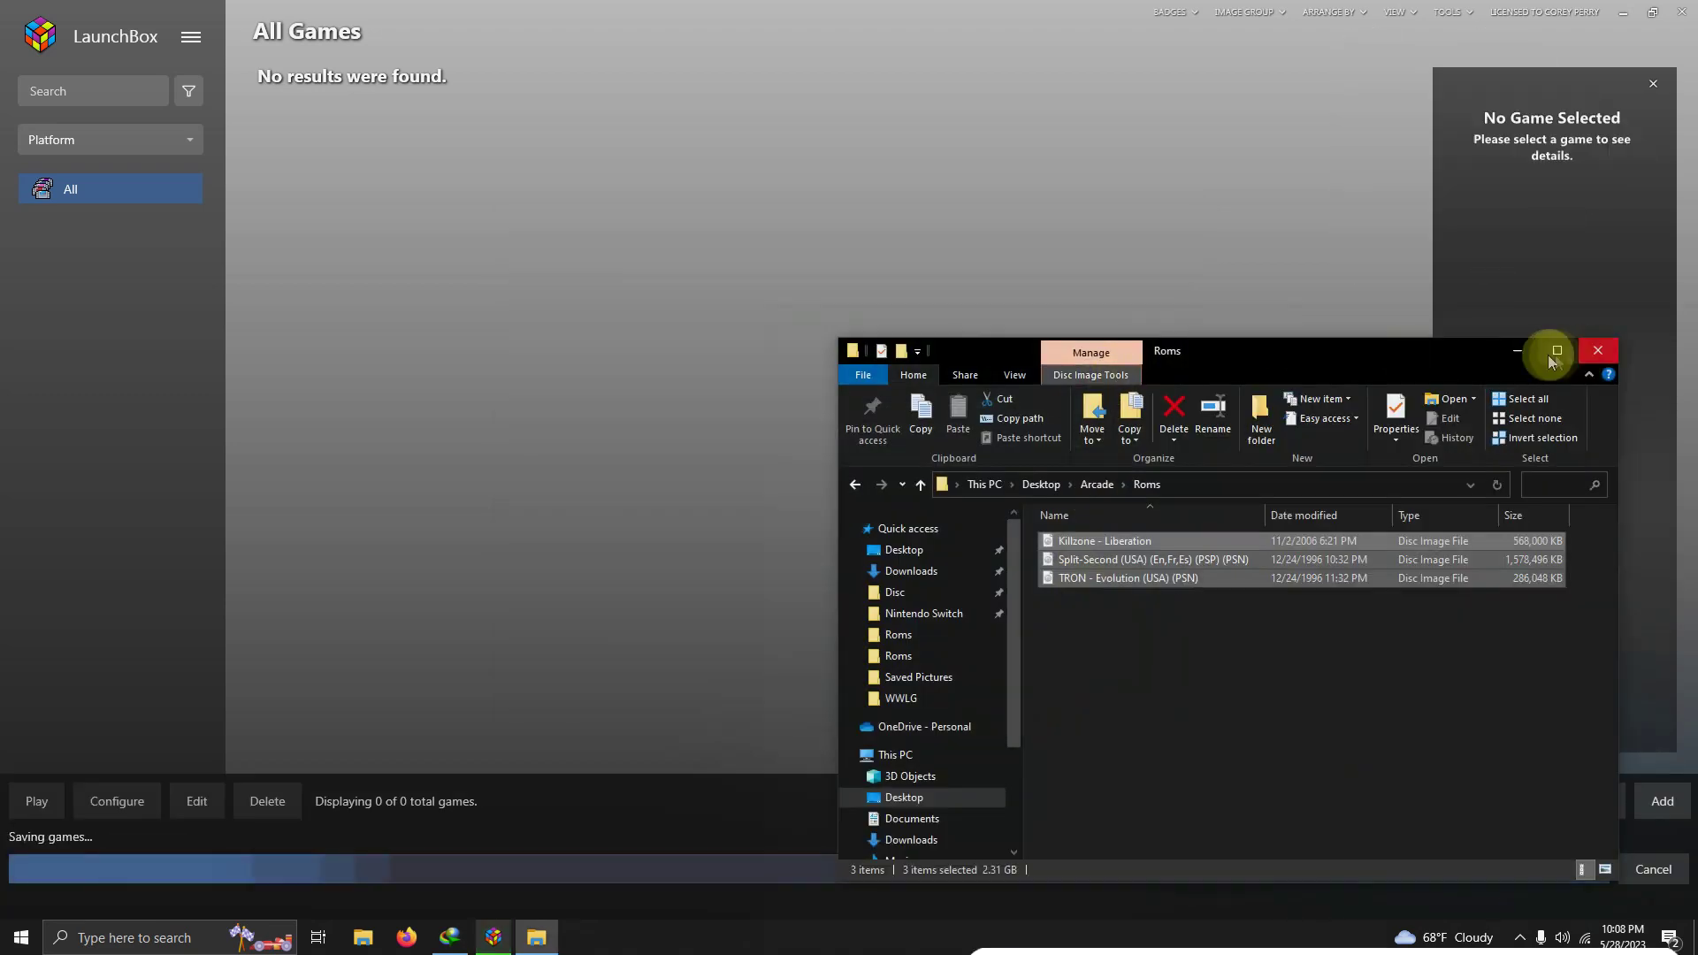